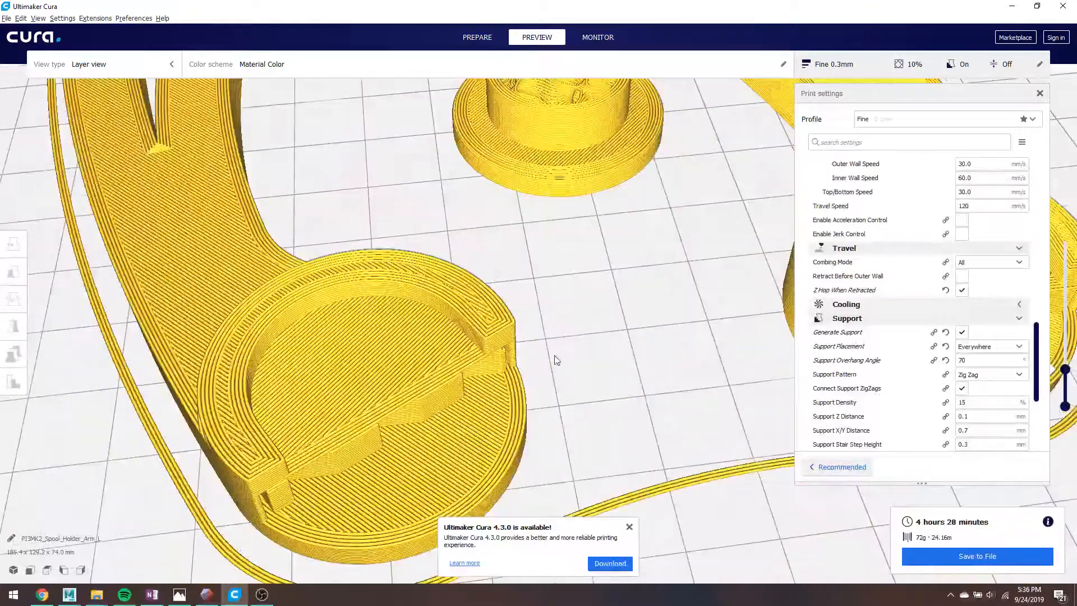
Step: Inspect the round end of the spool holder arm in the layer preview, switch to Meshmixer and examine the same area of the mesh
middle_drag(555, 356, 554, 343)
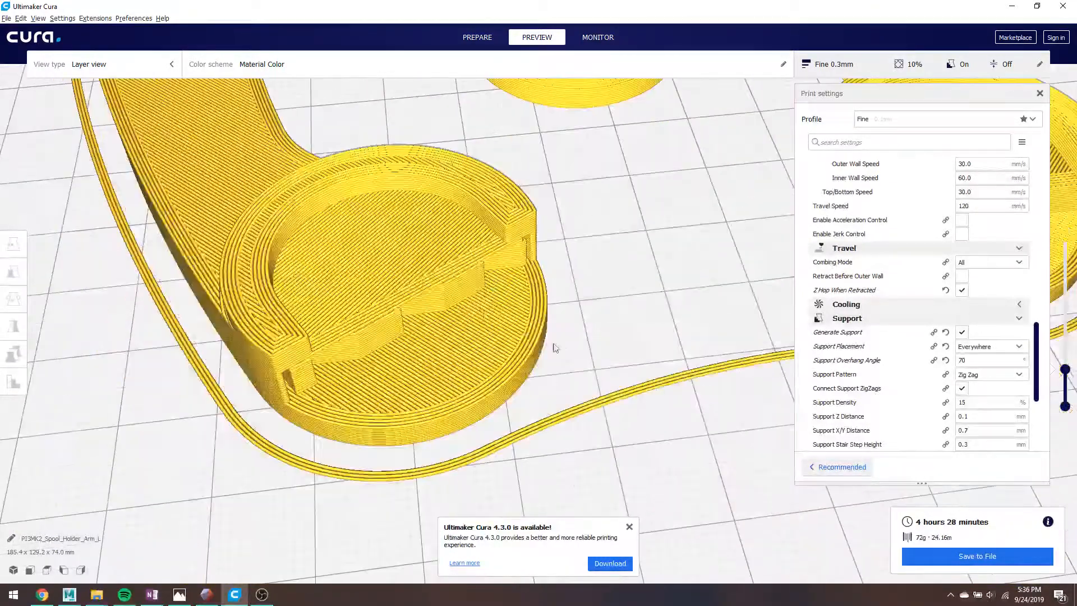
click(219, 597)
right_drag(418, 386, 406, 382)
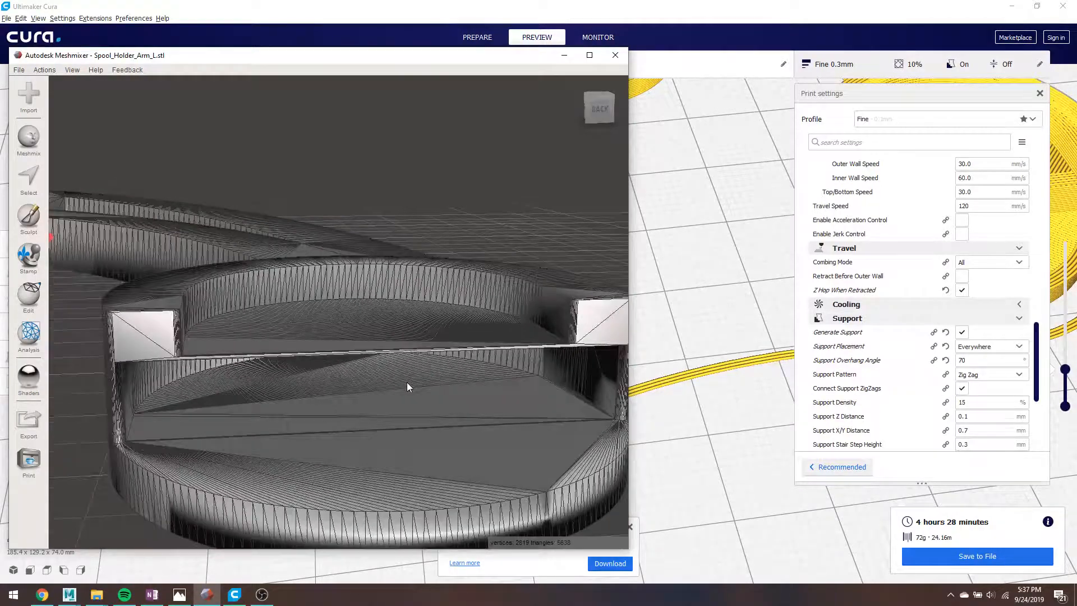
right_drag(370, 341, 352, 356)
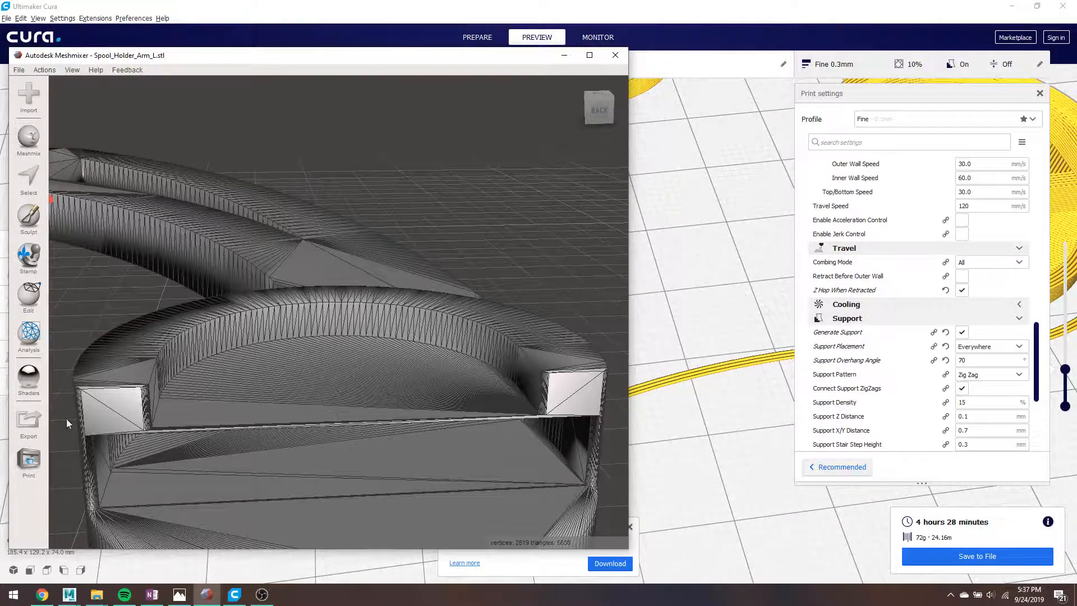
Step: Export the left arm mesh to the Desktop as spool1 in OBJ format
click(30, 422)
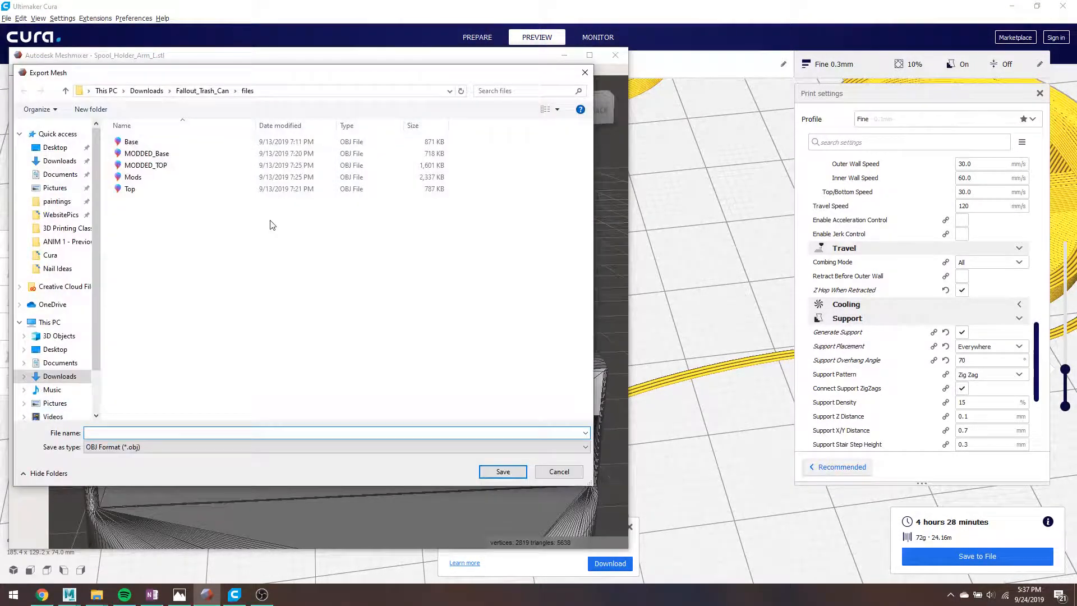
click(55, 147)
click(522, 90)
text(sp)
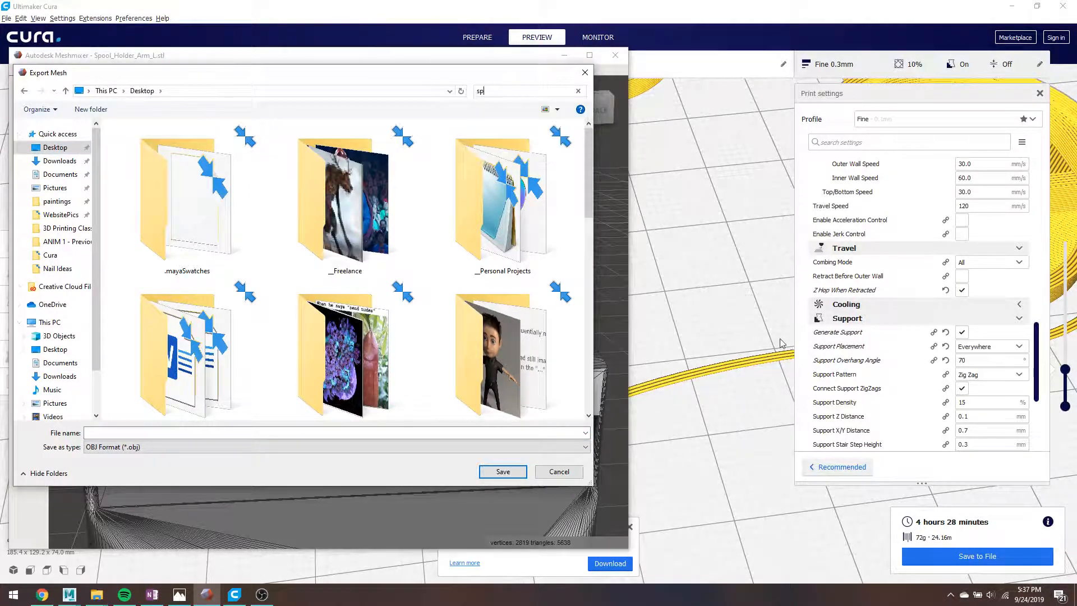
text(ool1)
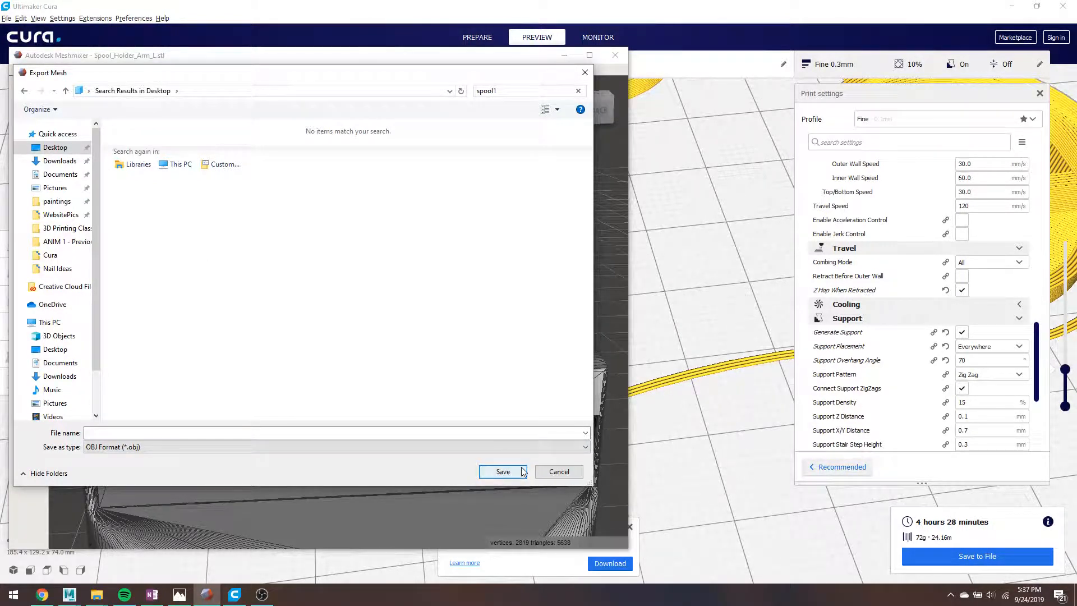
click(460, 433)
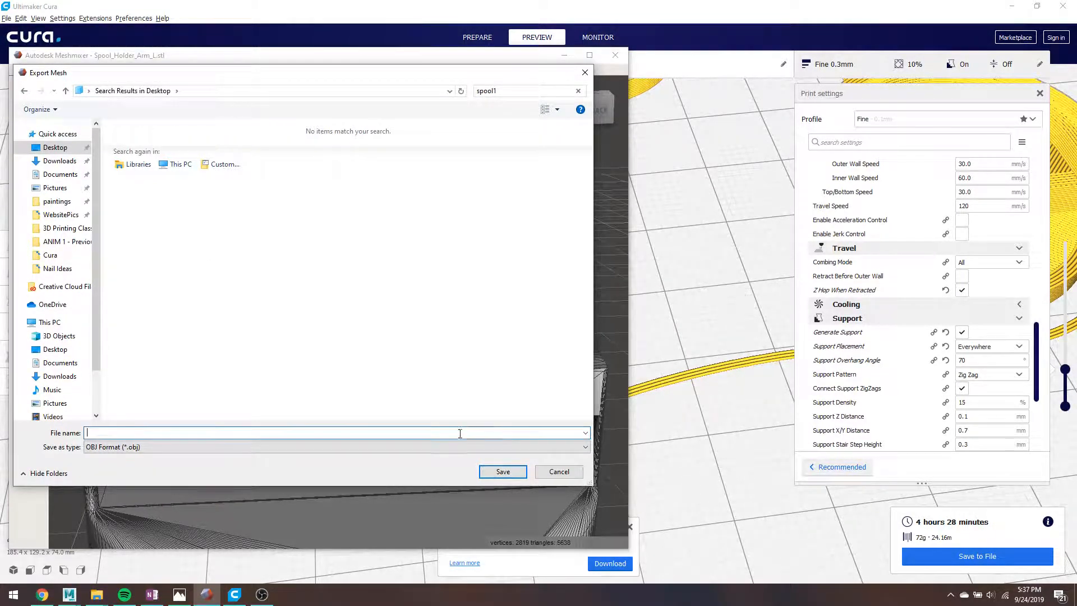
click(520, 474)
click(608, 294)
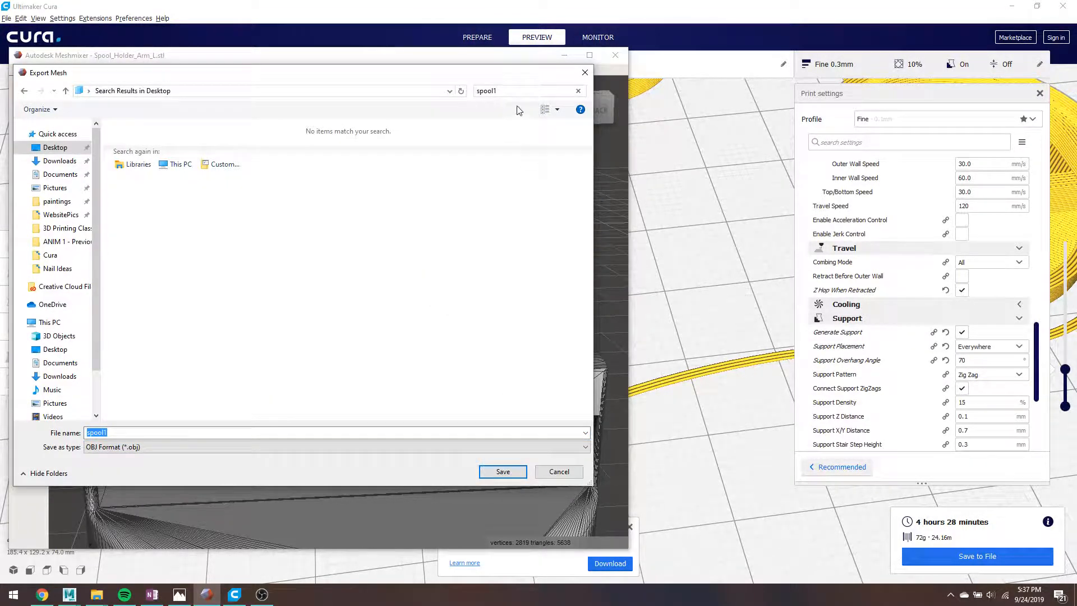
click(519, 90)
key(BackSpace)
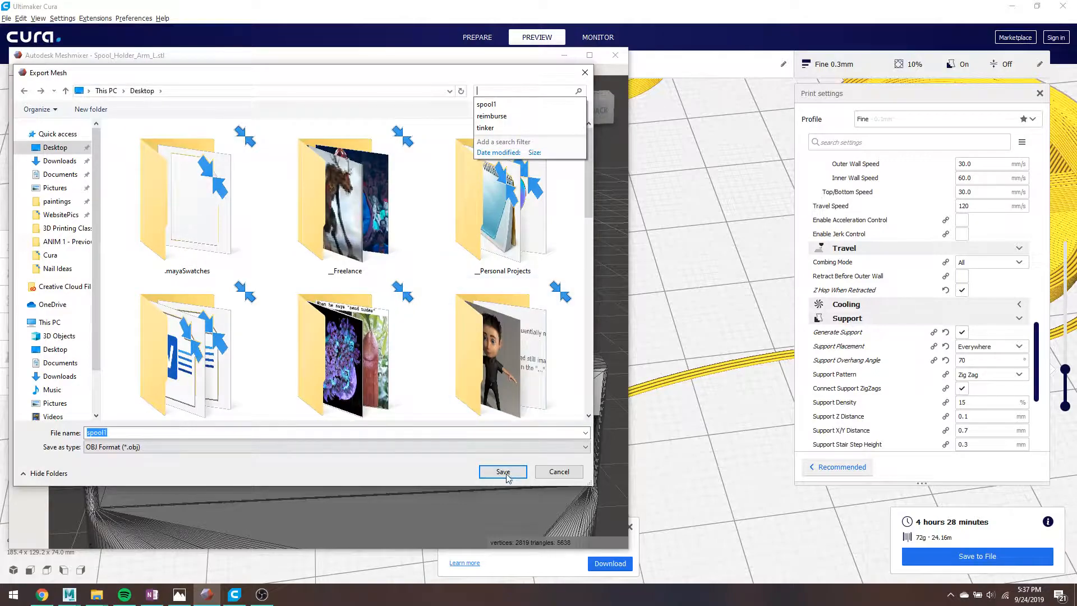
click(503, 473)
Step: Load Spool_Holder_Arm_R from the downloaded spool holder's files folder into Meshmixer, replacing the current model
mouse_move(71, 596)
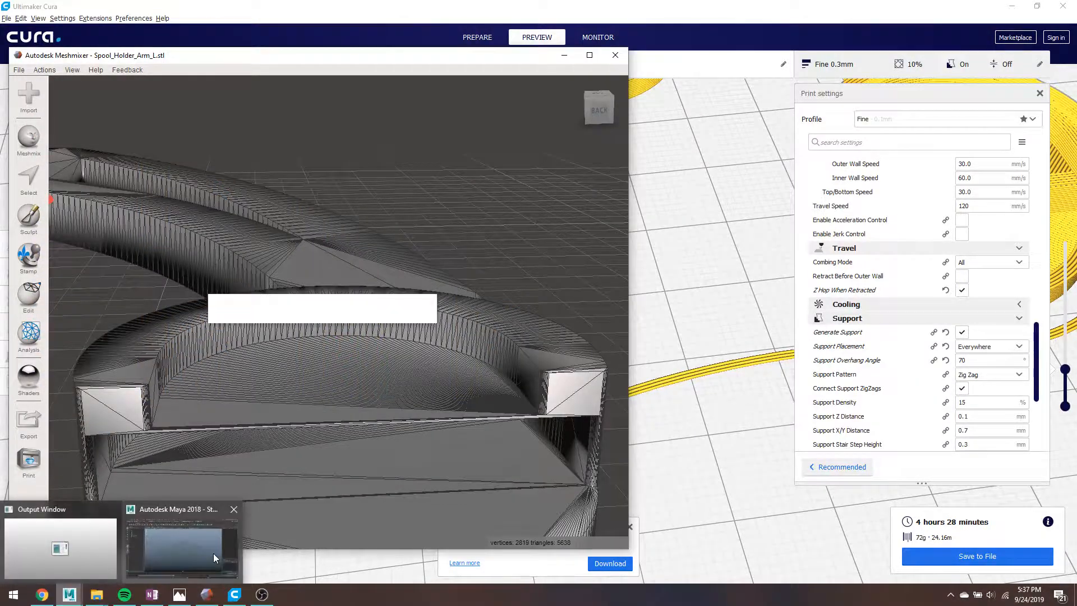
click(213, 553)
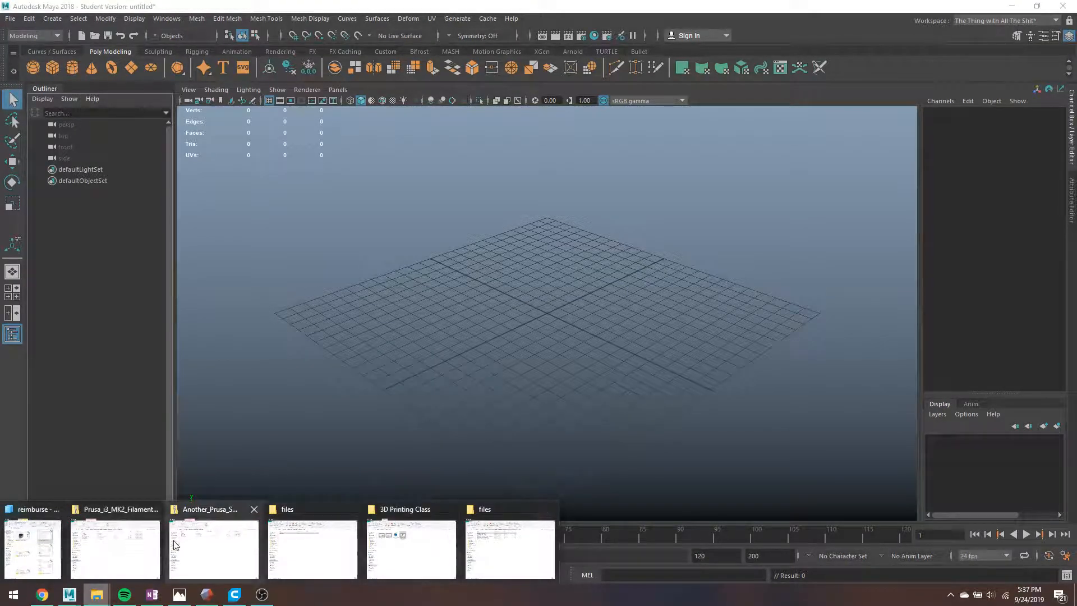
click(528, 536)
click(207, 595)
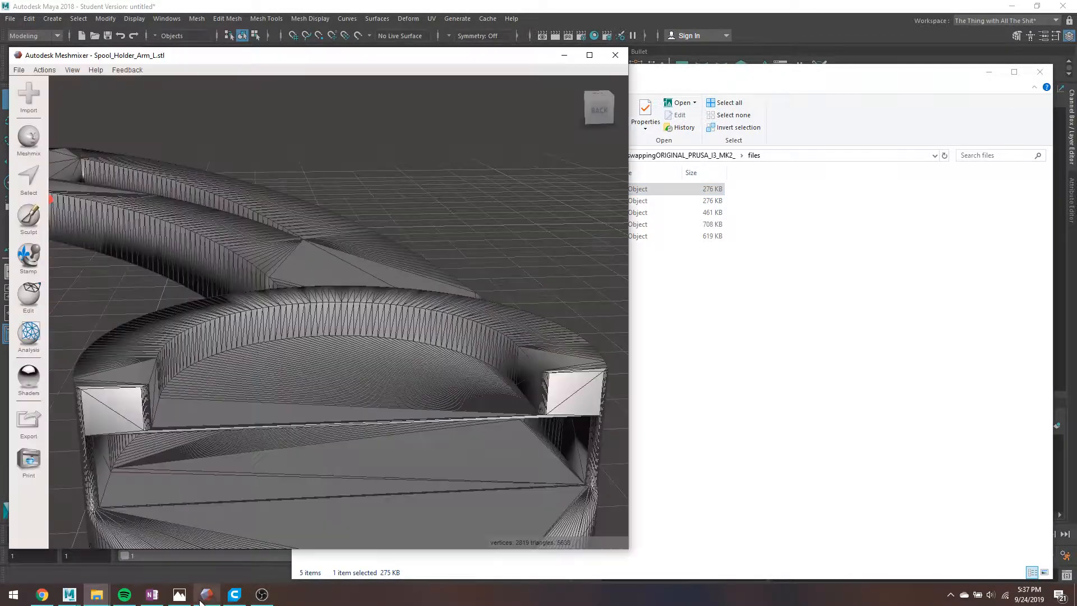
click(612, 275)
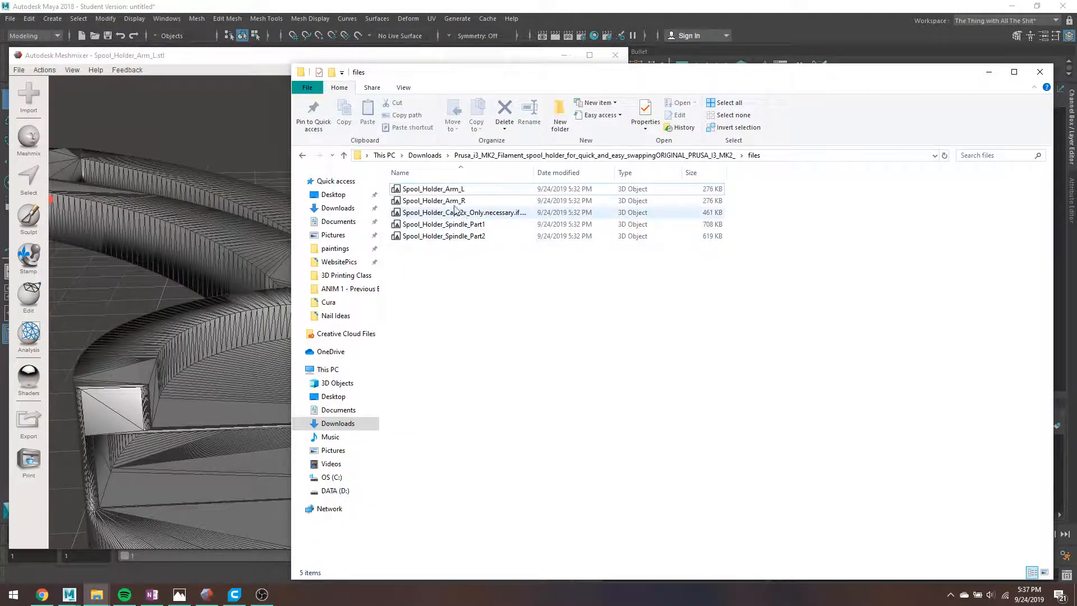
drag(434, 200, 195, 265)
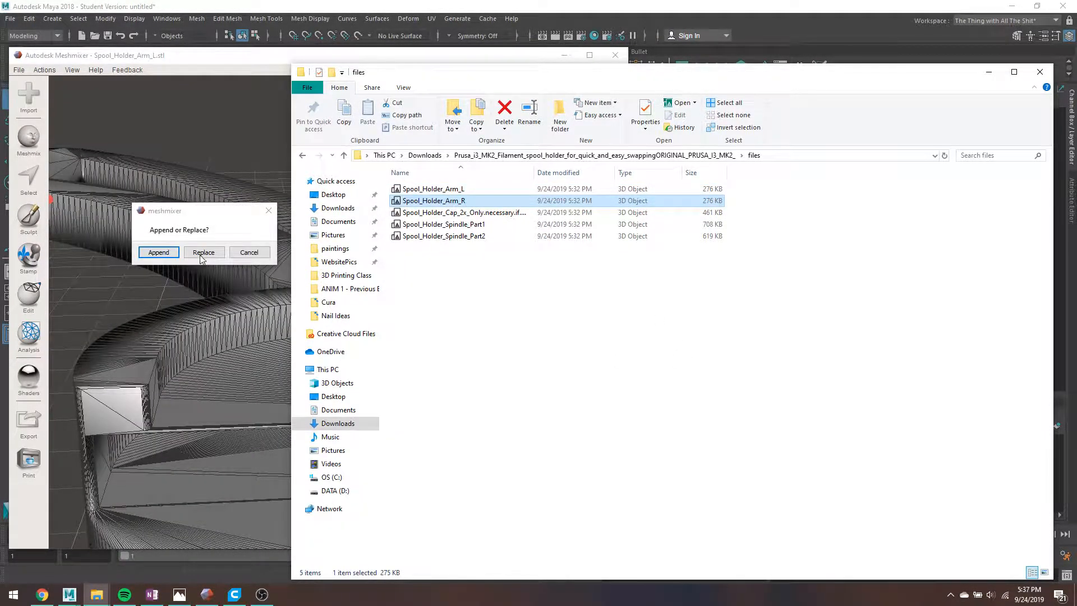
click(203, 252)
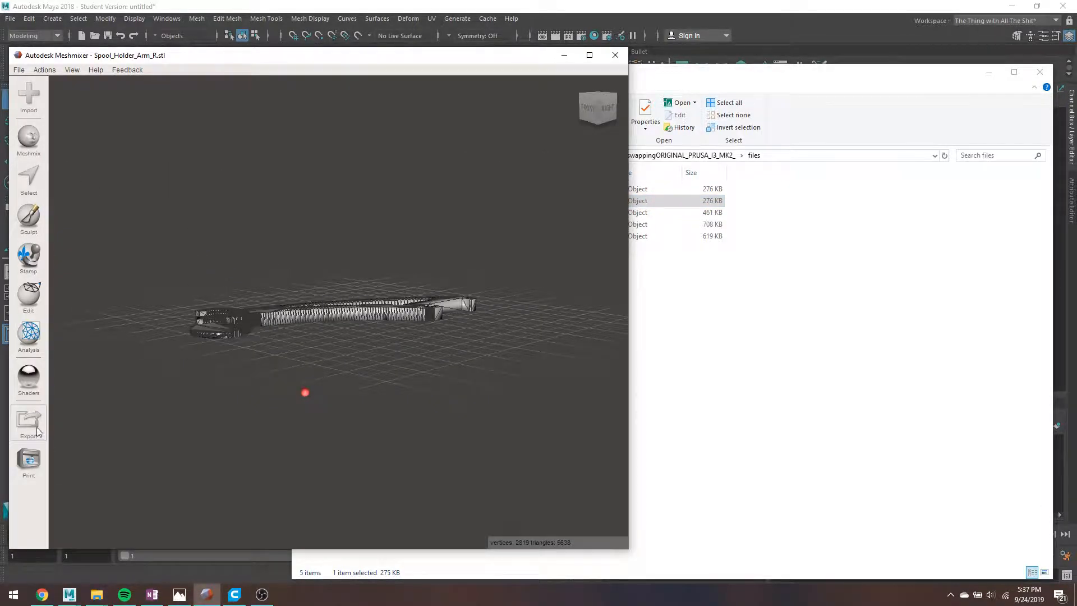
Step: Export the right arm mesh to the Desktop as spool2 in OBJ format
key(ctrl+e)
text(spool1)
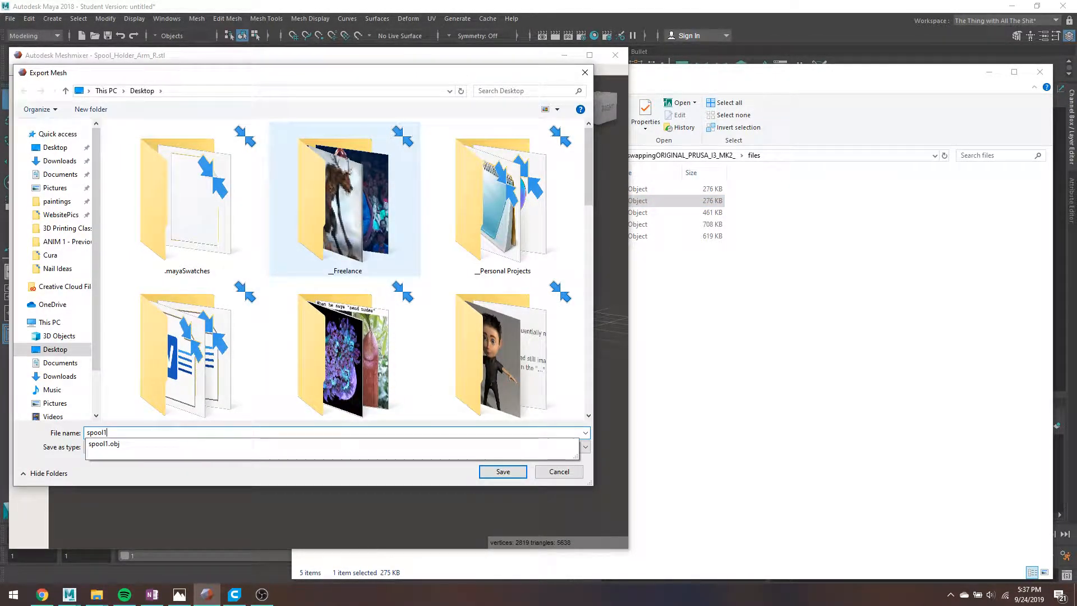
key(Return)
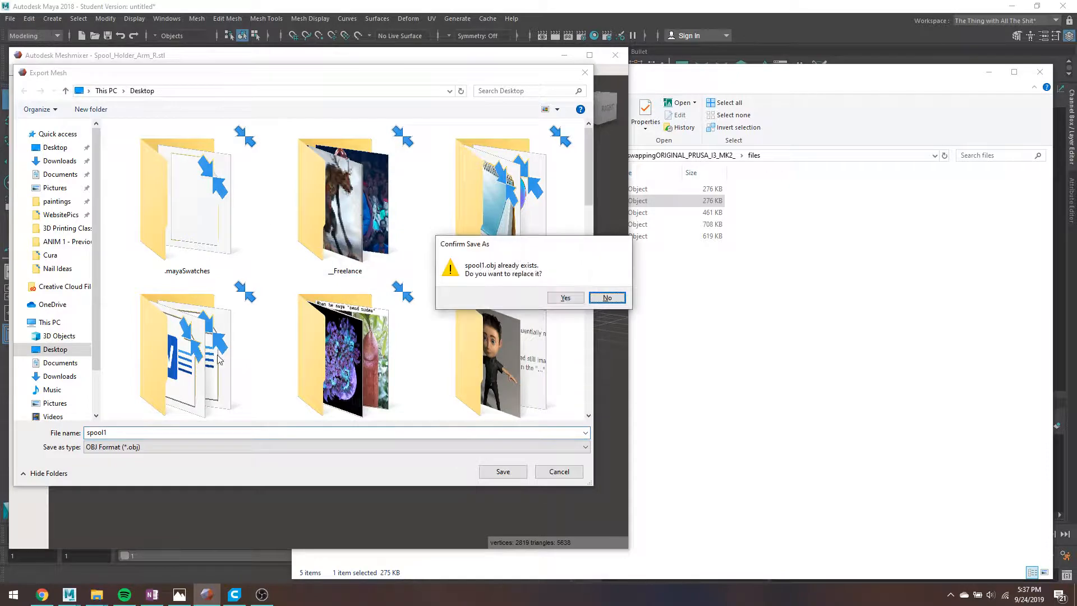
click(604, 299)
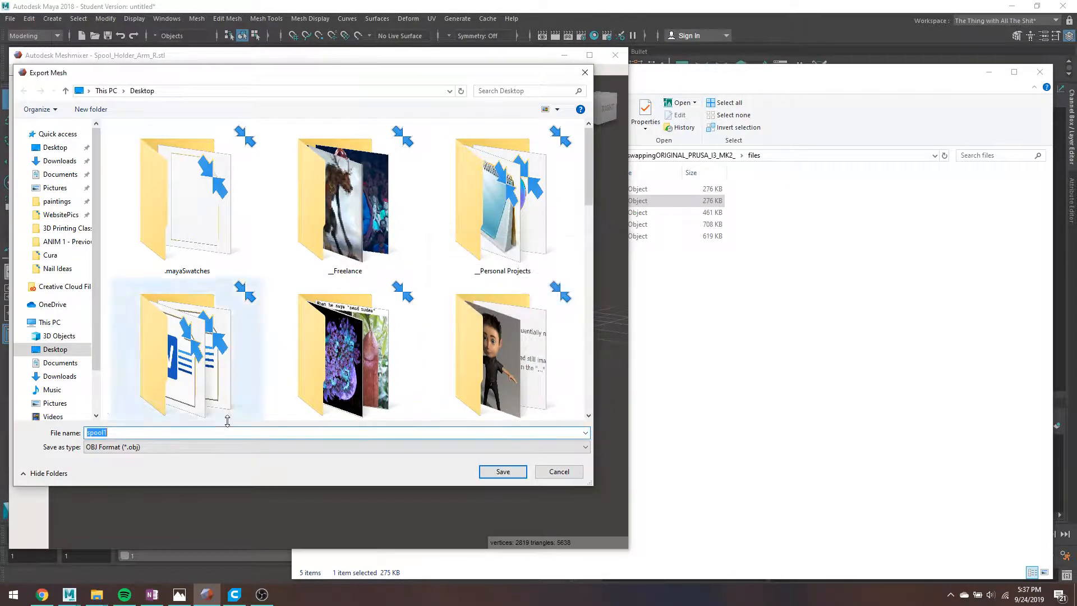
click(175, 433)
text(2)
key(Return)
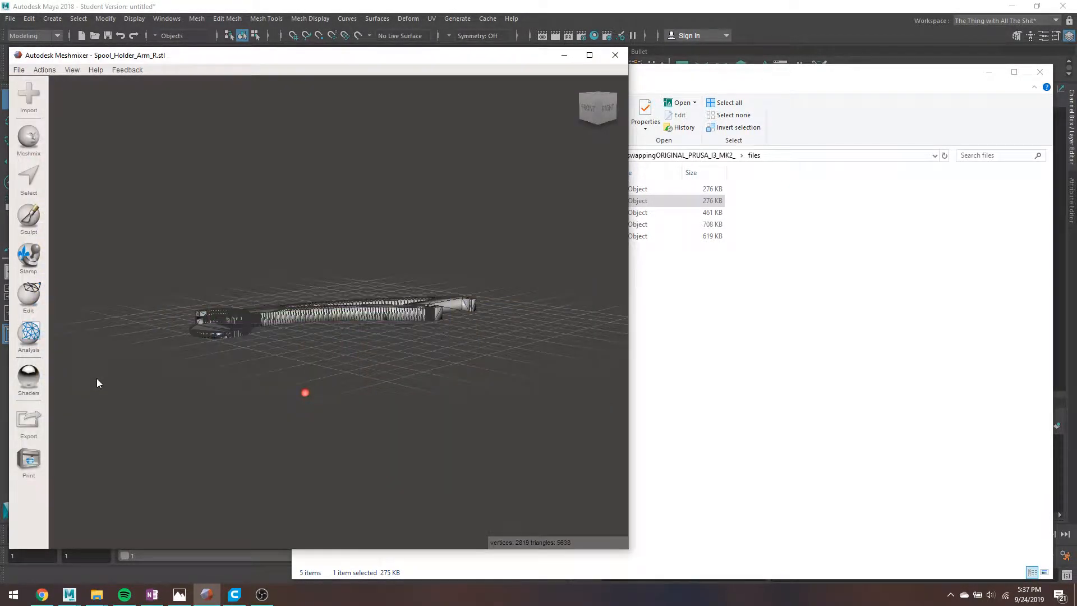
Step: Bring up Maya with the file browser in front and search the Desktop folder for "spool"
mouse_move(94, 599)
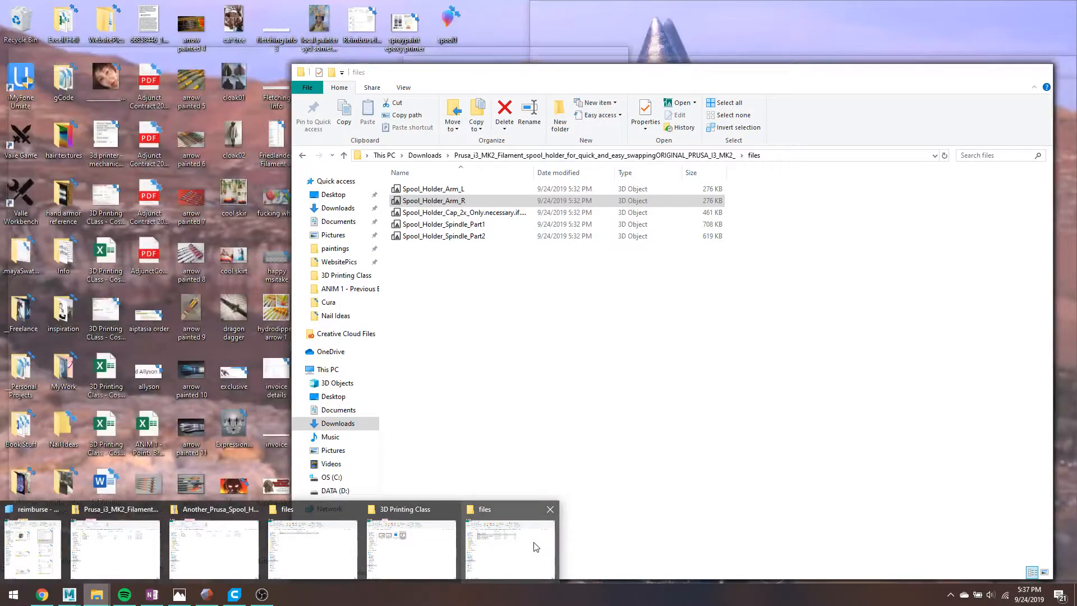
click(534, 547)
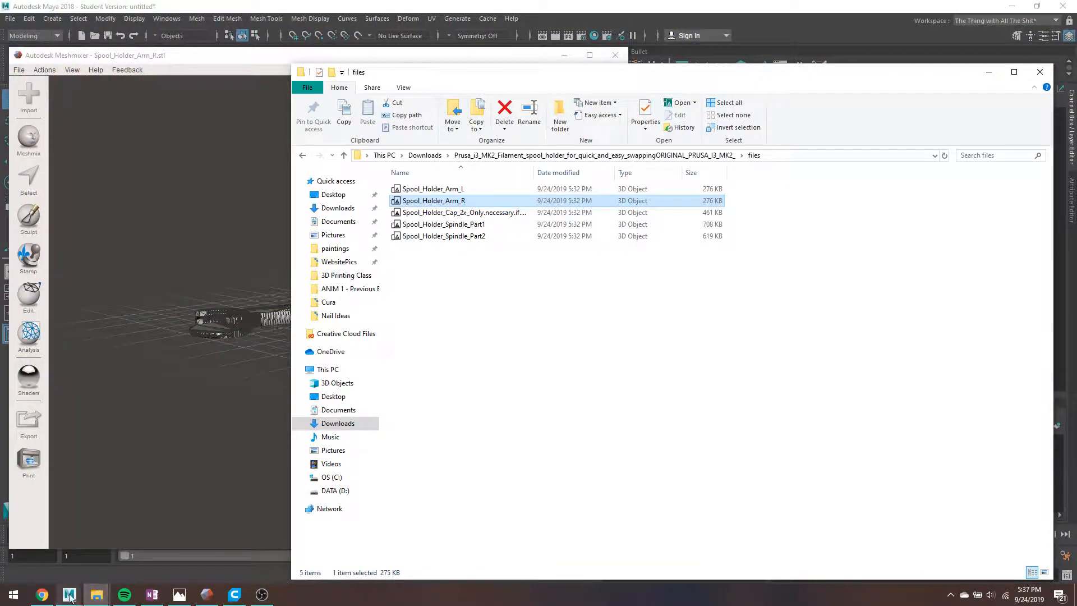
mouse_move(69, 594)
click(173, 553)
scroll(402, 379, down, 10)
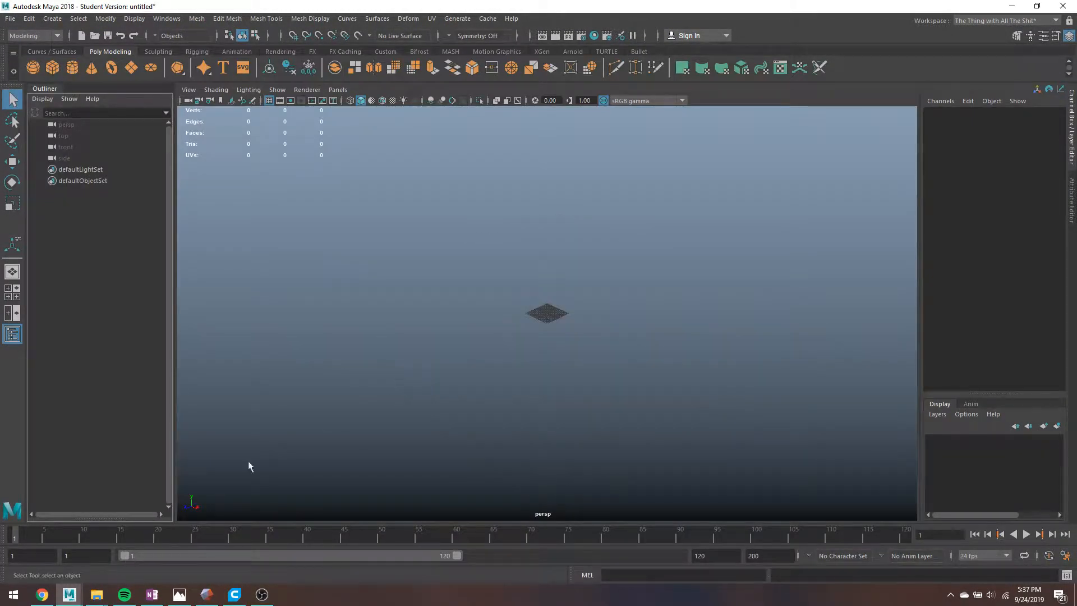
click(509, 529)
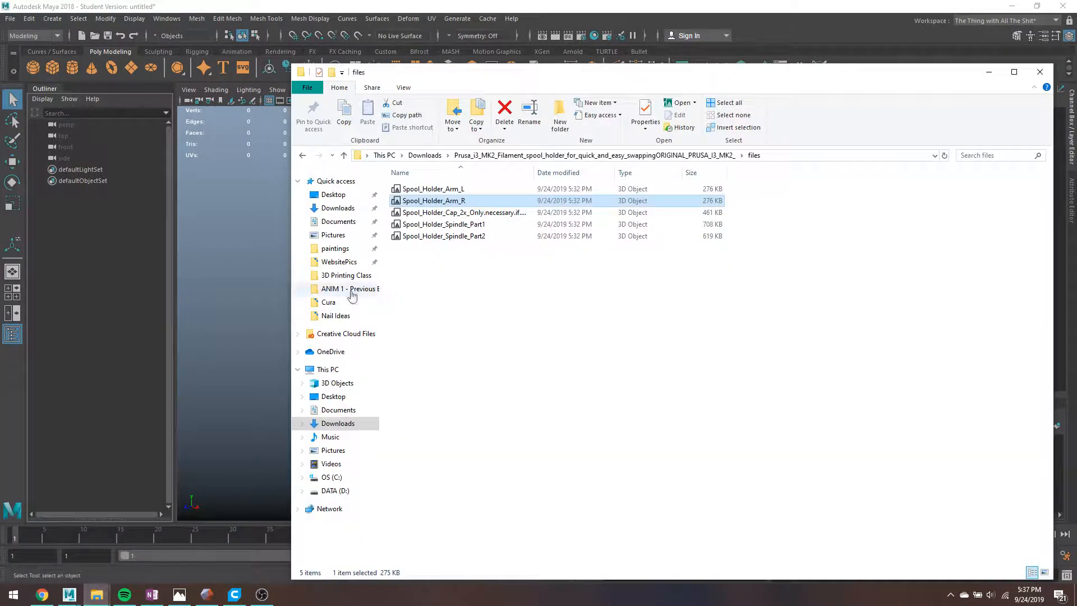
click(333, 194)
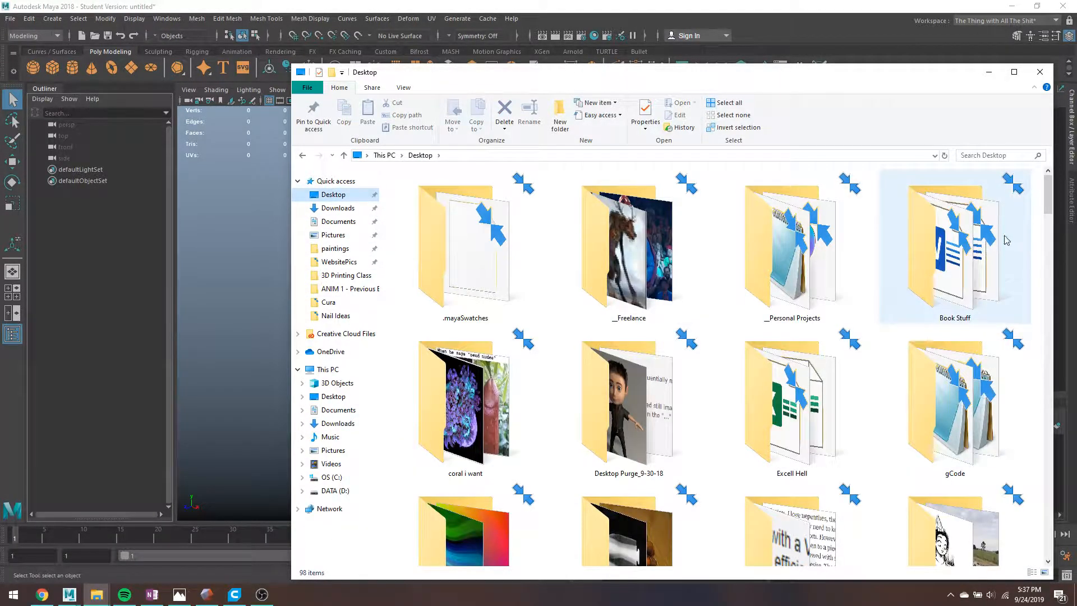
click(981, 155)
text(s)
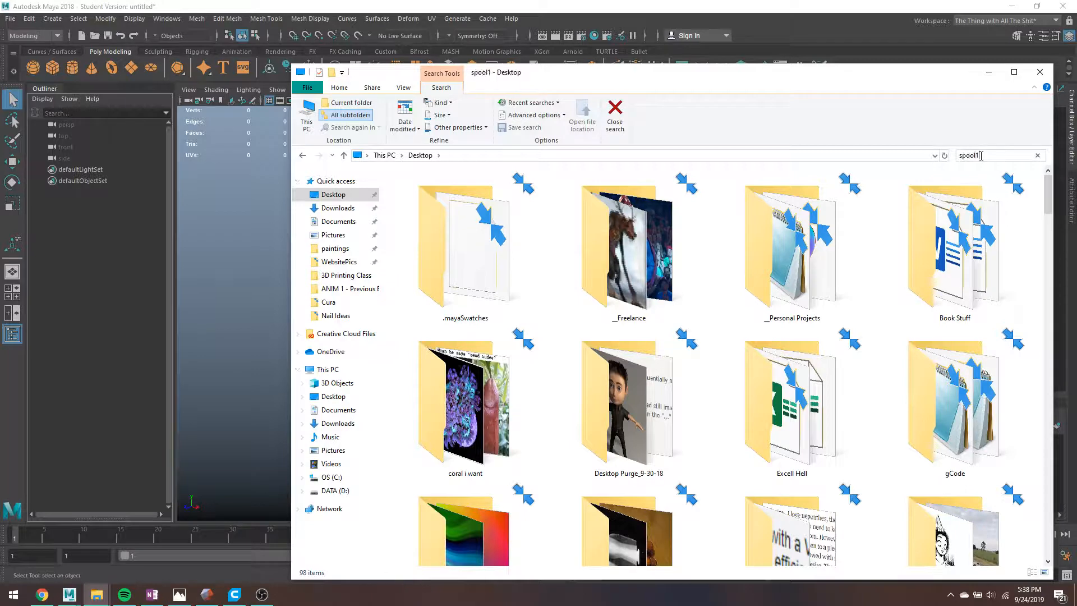
text(pool1)
key(BackSpace)
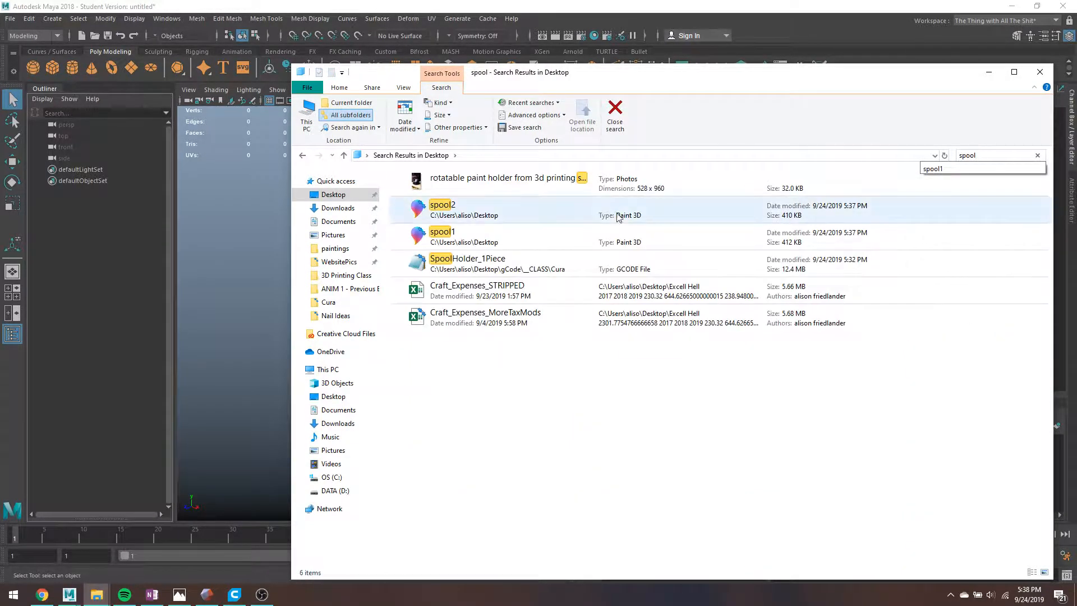
Step: Import the spool1 and spool2 OBJ files together into the empty Maya scene
click(566, 222)
shift+click(566, 234)
drag(565, 233, 227, 300)
click(265, 289)
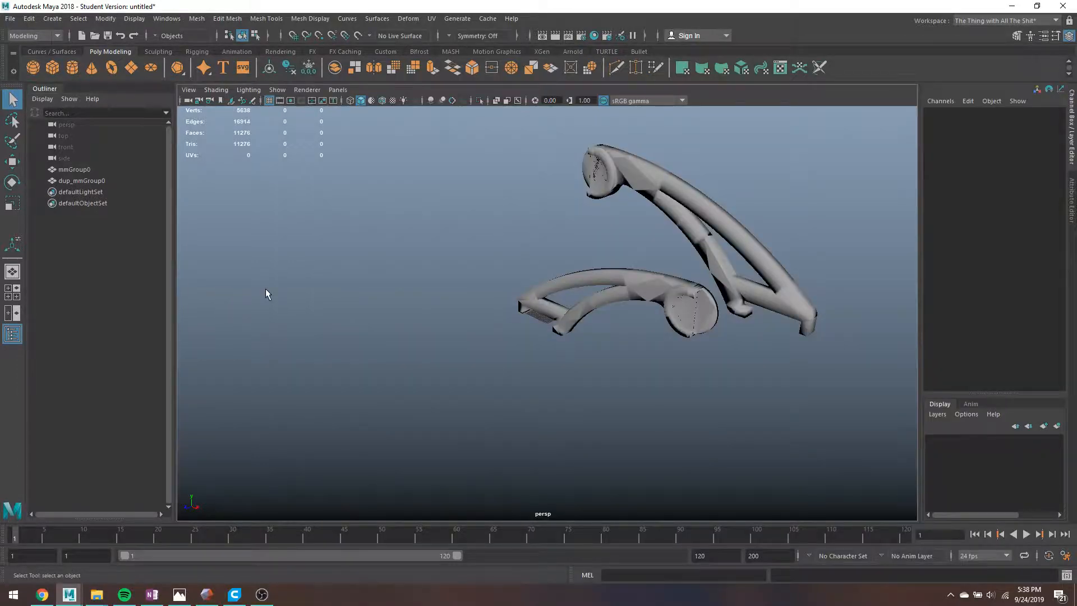
Step: Select the mmGroup0 arm and enter face selection mode for editing its round end
click(671, 276)
alt+drag(671, 276, 641, 298)
alt+right_drag(642, 298, 721, 275)
alt+middle_drag(721, 275, 300, 344)
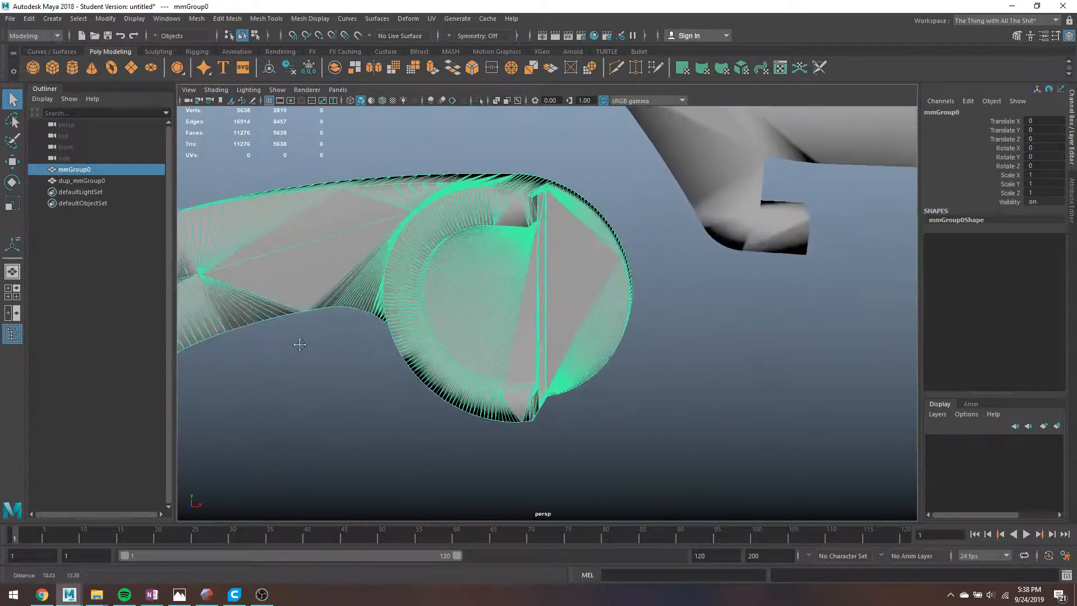
alt+drag(420, 325, 387, 329)
right_drag(421, 293, 422, 301)
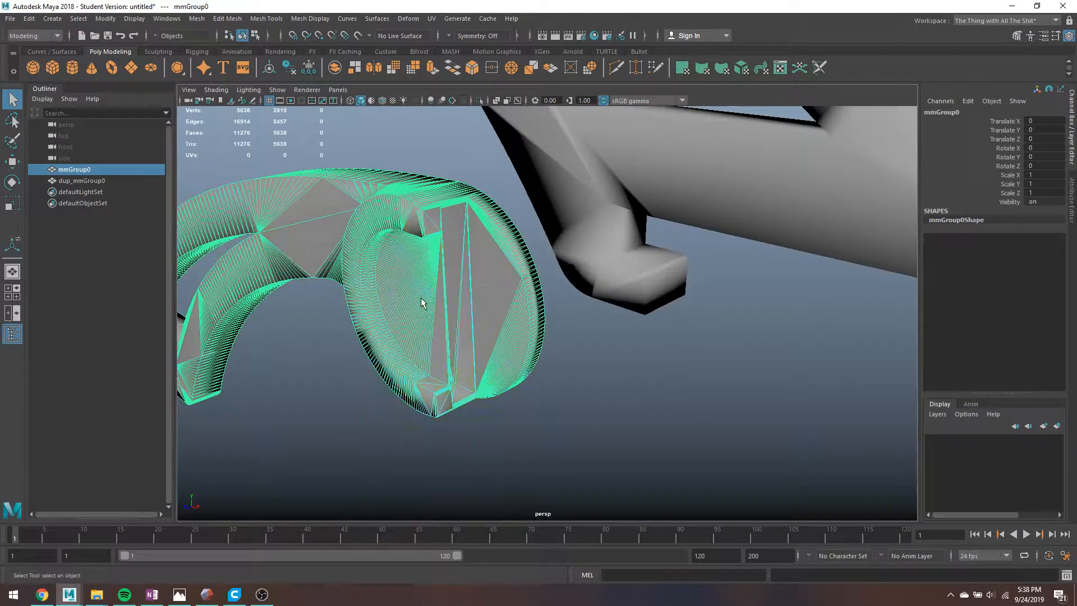
Step: In wireframe display, select the thin band of internal faces inside the arm's round end and delete them
alt+drag(423, 302, 476, 299)
key(4)
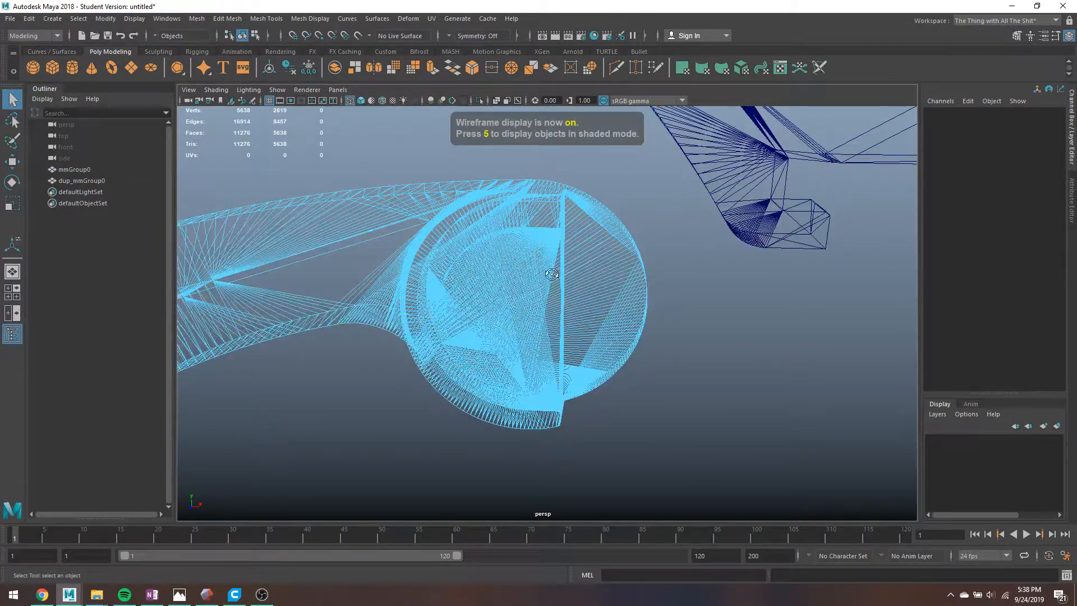
alt+drag(551, 273, 571, 259)
drag(632, 246, 537, 363)
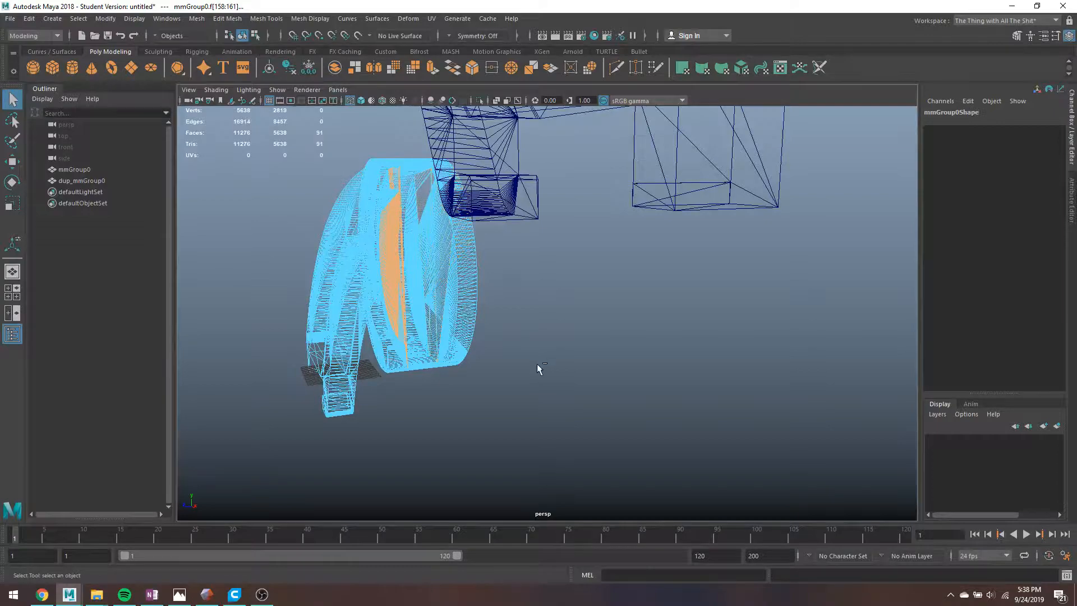
key(Delete)
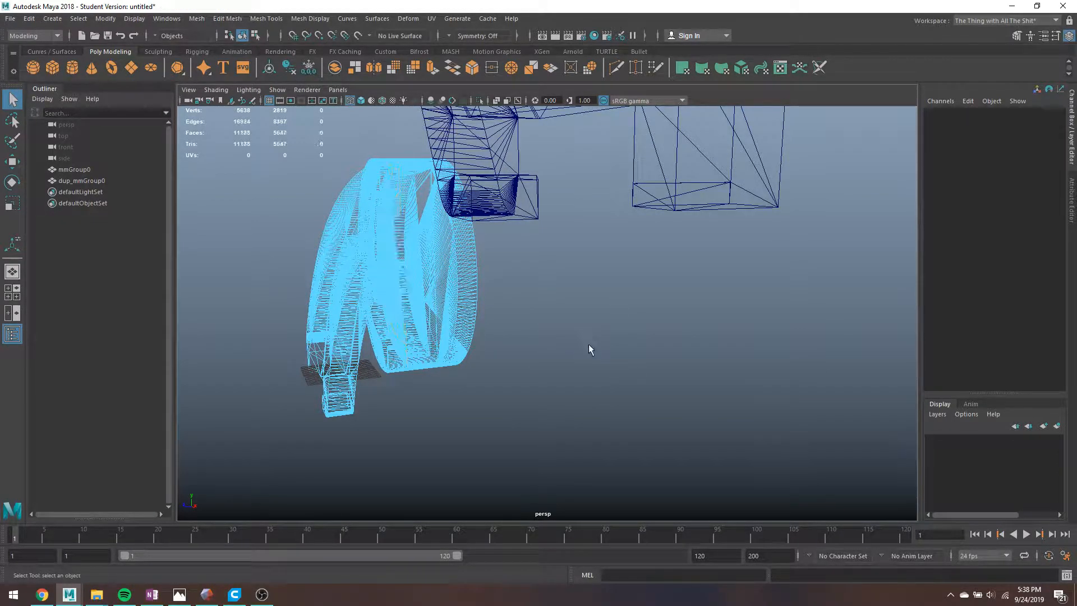
Step: Try to delete the fan of internal faces inside the mmGroup0 arm's round end, leaving the outer faces out of the selection
key(5)
scroll(465, 295, up, 5)
alt+middle_drag(465, 295, 679, 379)
alt+drag(678, 379, 661, 354)
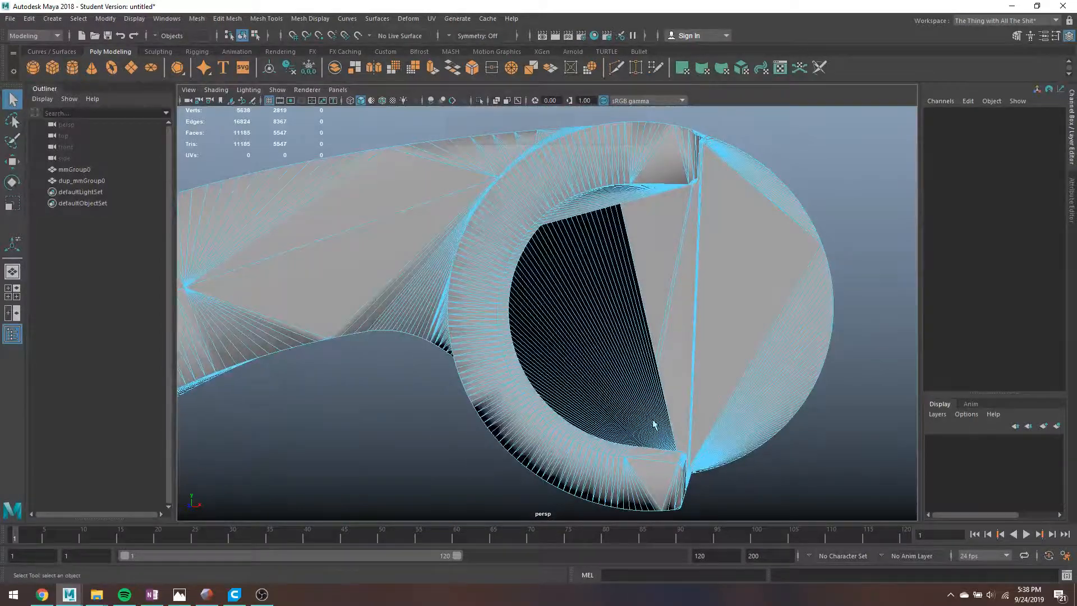
drag(668, 442, 666, 441)
scroll(600, 308, up, 4)
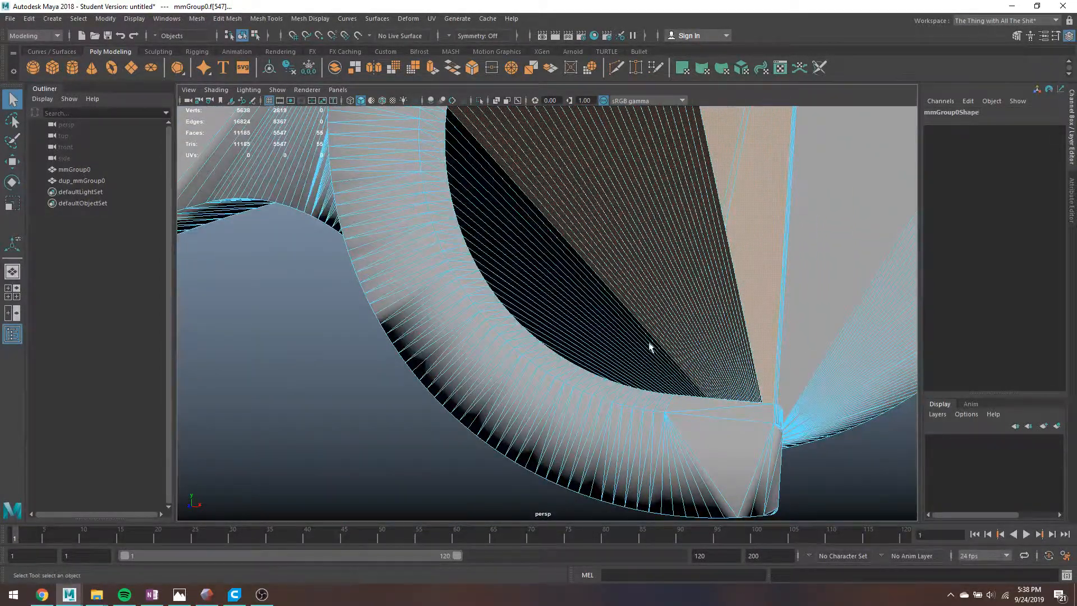
drag(694, 358, 729, 398)
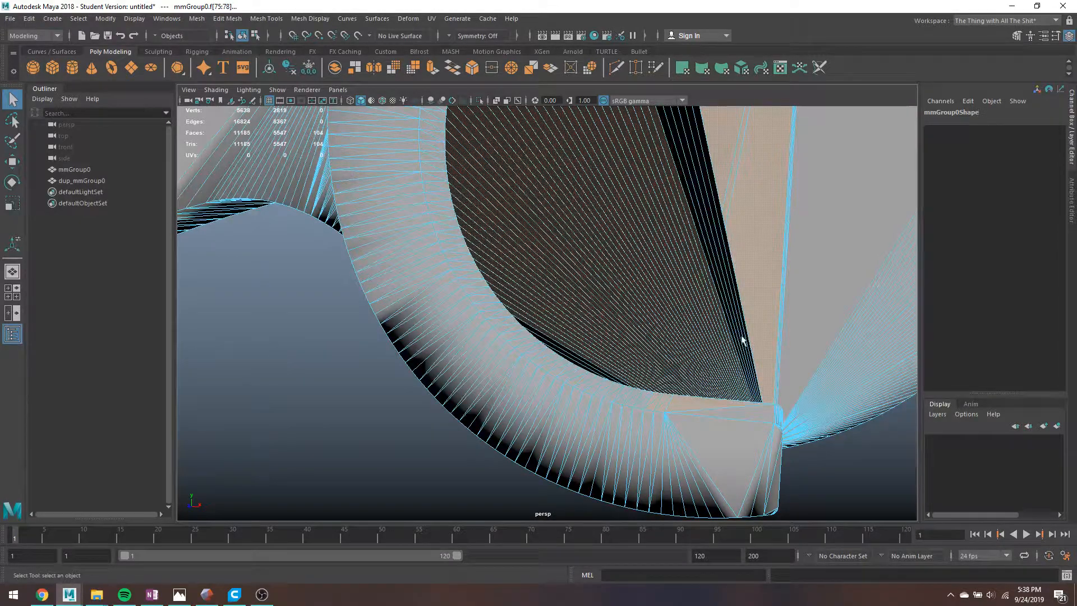
alt+drag(762, 334, 671, 337)
ctrl+drag(536, 318, 666, 486)
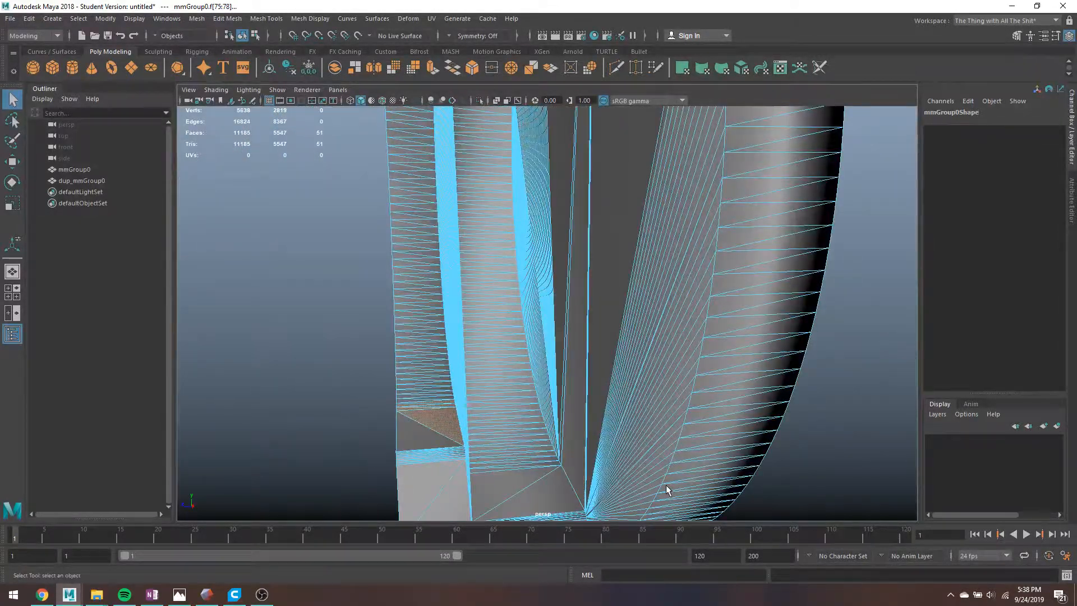
key(4)
key(f)
key(Delete)
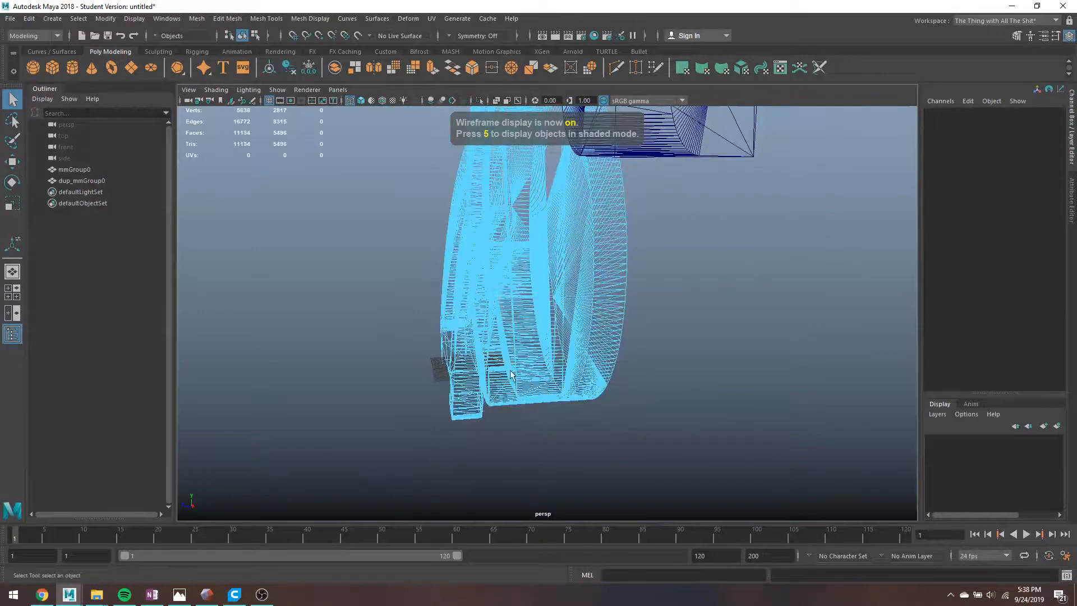
Step: Try to delete the remaining narrow strip of internal faces running across the round end
alt+drag(510, 371, 659, 353)
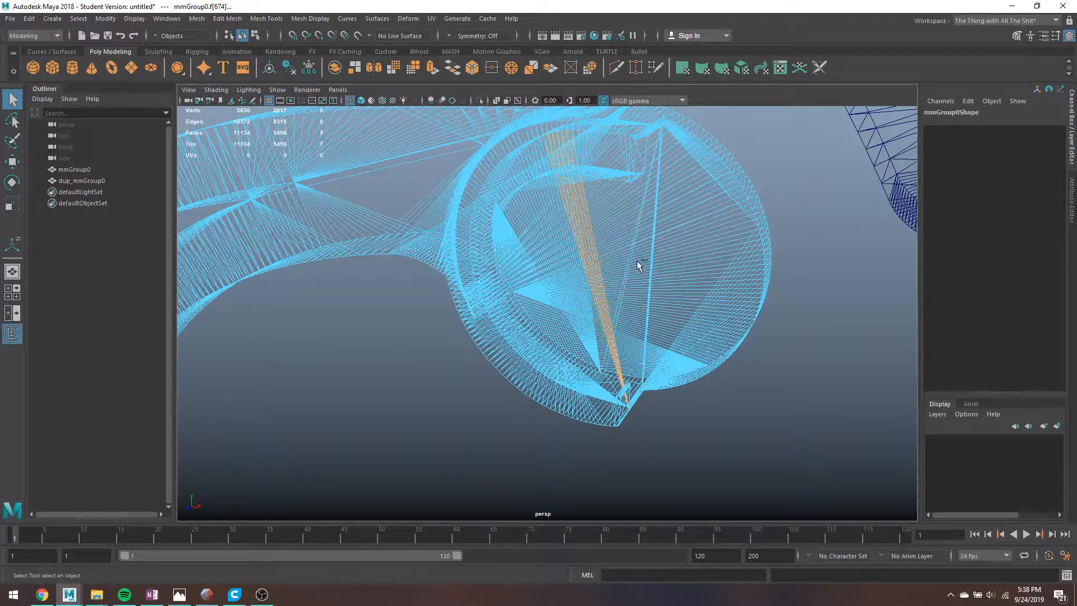
key(Delete)
key(5)
scroll(557, 381, up, 3)
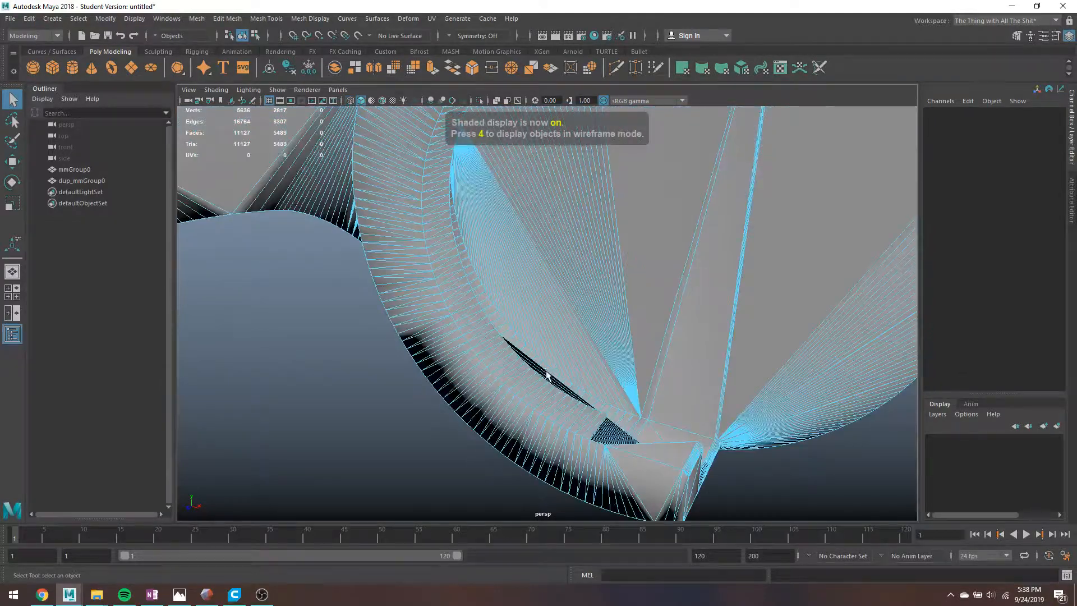
Step: Undo the last two face deletions, then drop the outer faces from the selection and delete the internal fan faces again
drag(551, 377, 560, 397)
alt+drag(634, 413, 601, 407)
double_click(601, 407)
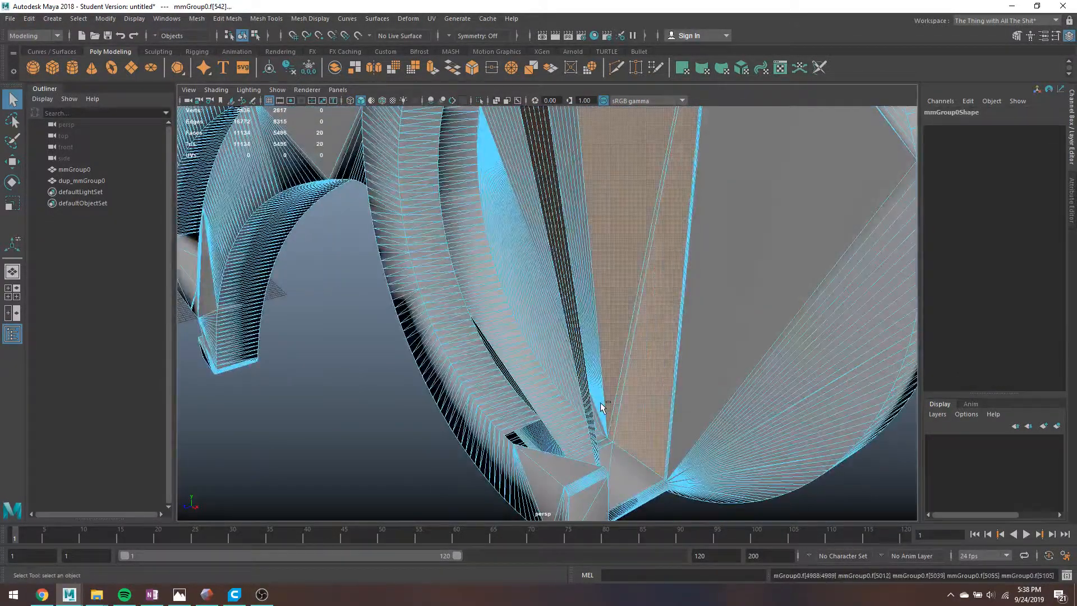
ctrl+drag(507, 436, 539, 477)
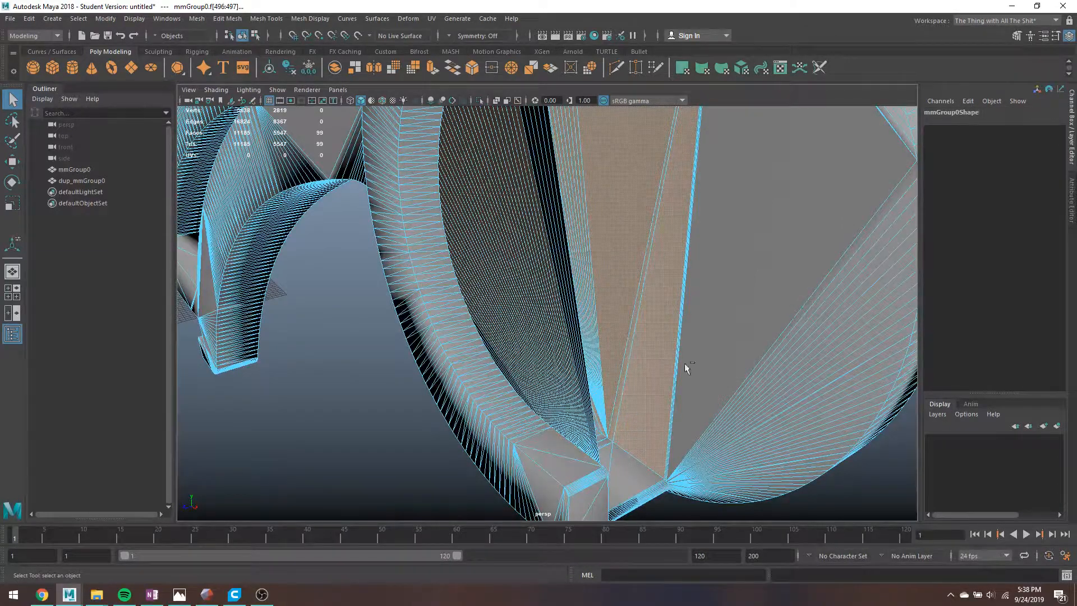
alt+drag(639, 337, 630, 413)
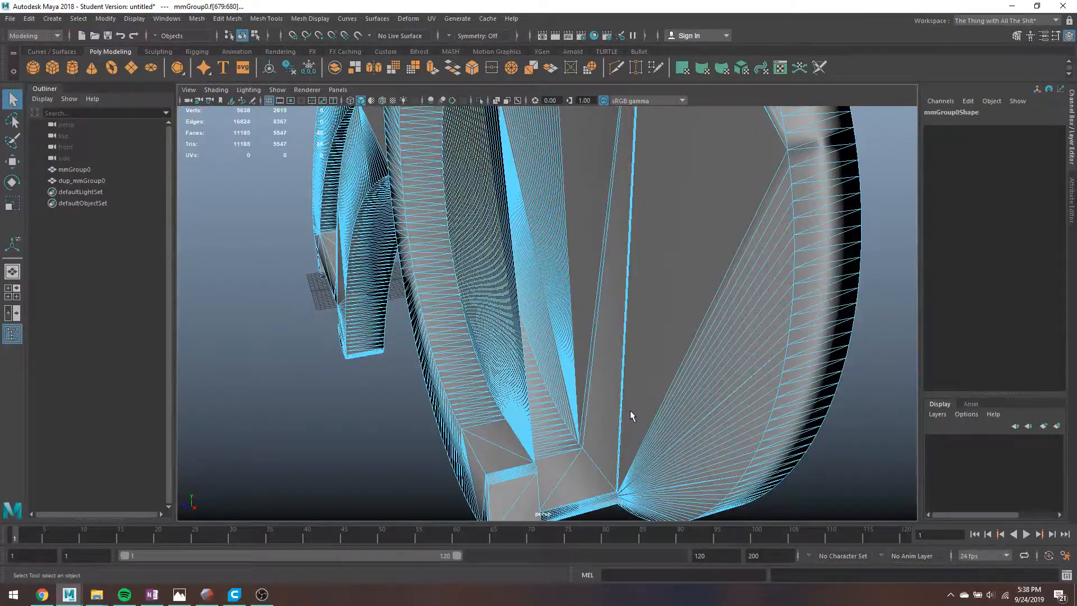
key(Delete)
Step: Select the narrow dark strip of faces across the round end, excluding the neighbouring flat faces, and delete it in wireframe display
alt+drag(597, 365, 618, 329)
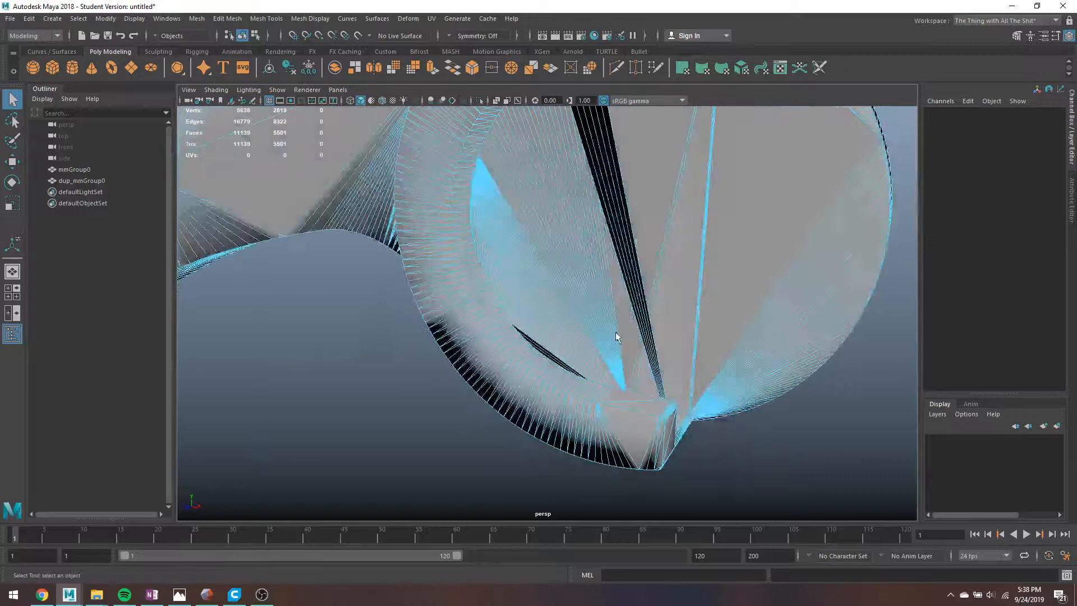
drag(646, 292, 649, 290)
ctrl+click(652, 288)
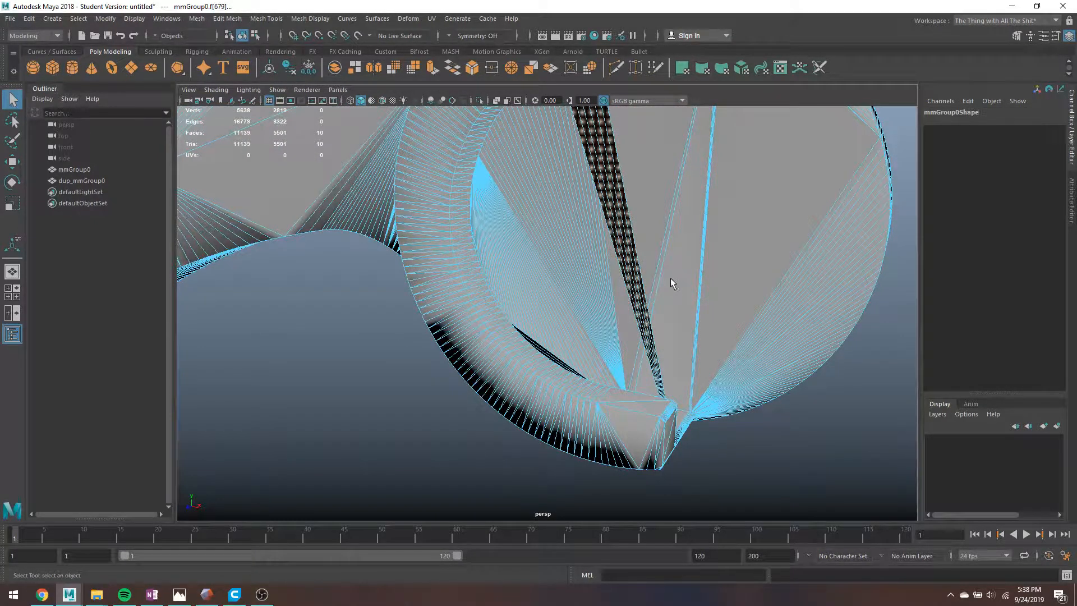
ctrl+click(661, 280)
key(4)
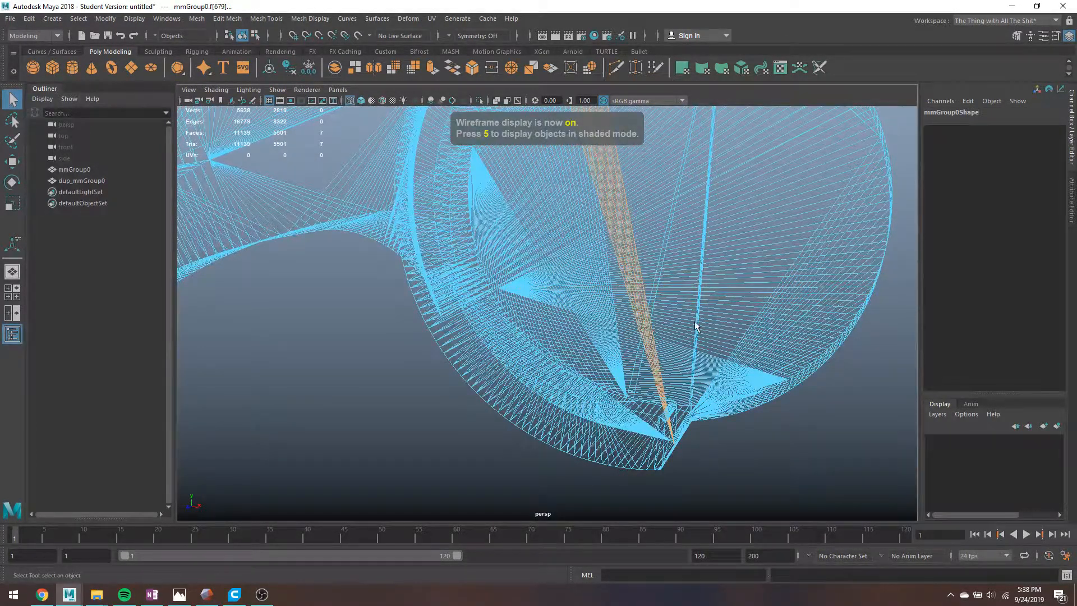
key(Delete)
key(5)
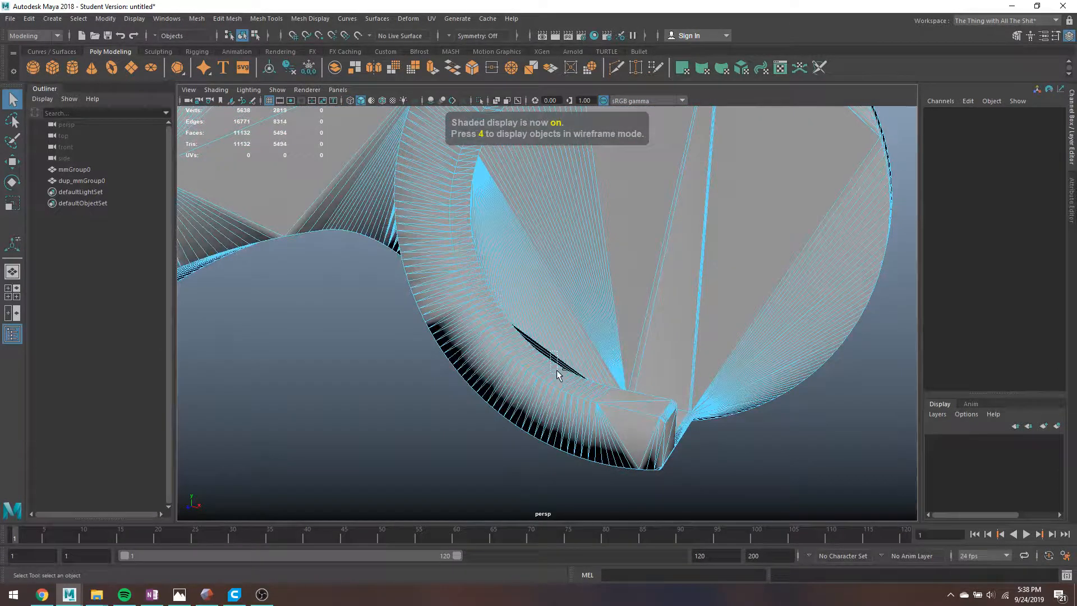
Step: Select the dark sliver of faces along the lower inner rim of the round end, deselect stray faces, and delete it
scroll(556, 371, up, 5)
click(548, 420)
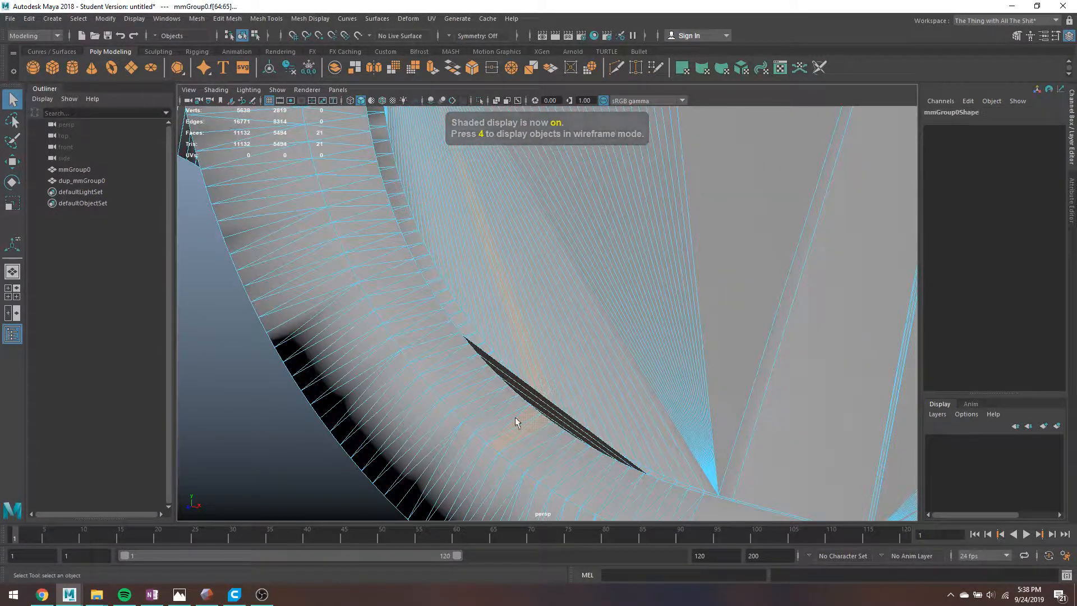
ctrl+click(532, 345)
key(Delete)
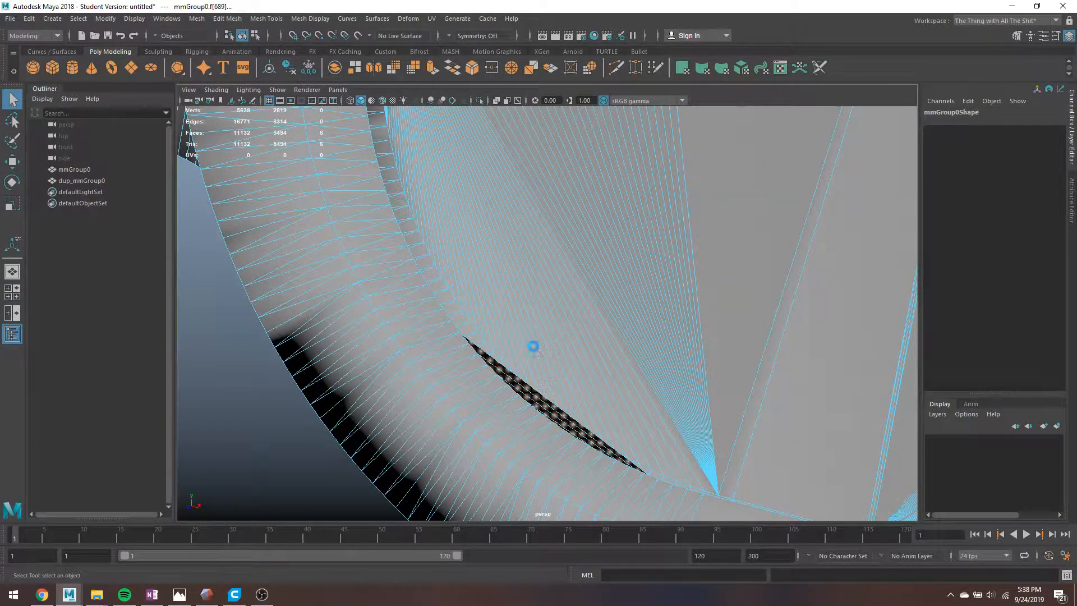
Step: Select the leftover internal faces by the upper end of the curved rim, deselect the end block's outer faces, and delete them
scroll(546, 336, down, 3)
alt+drag(546, 337, 567, 323)
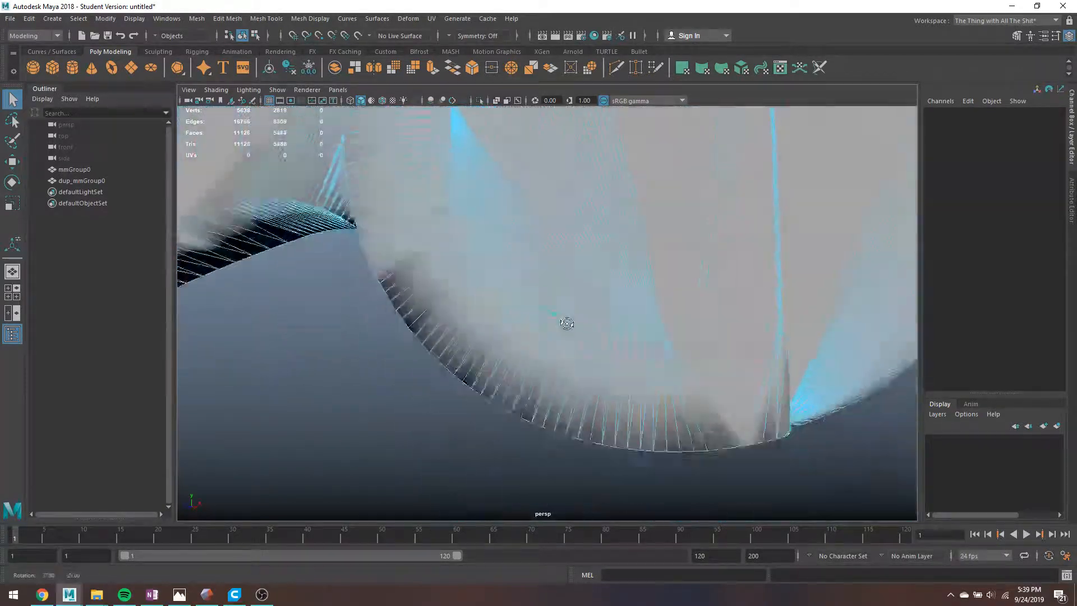
scroll(574, 275, down, 5)
alt+middle_drag(574, 274, 569, 383)
scroll(569, 382, up, 5)
alt+drag(569, 383, 641, 263)
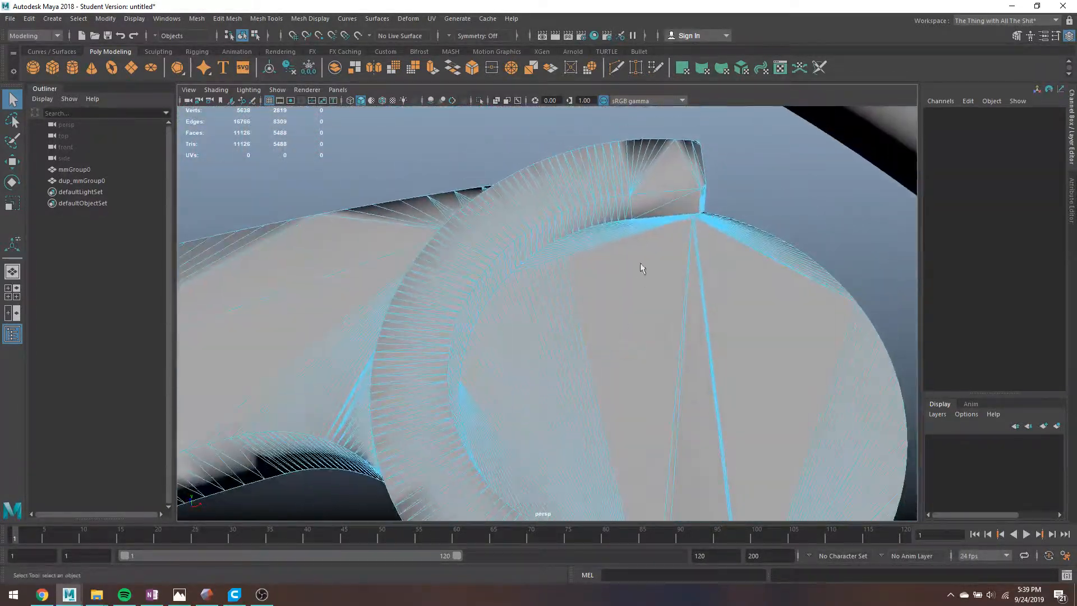
scroll(670, 205, up, 4)
drag(722, 132, 714, 182)
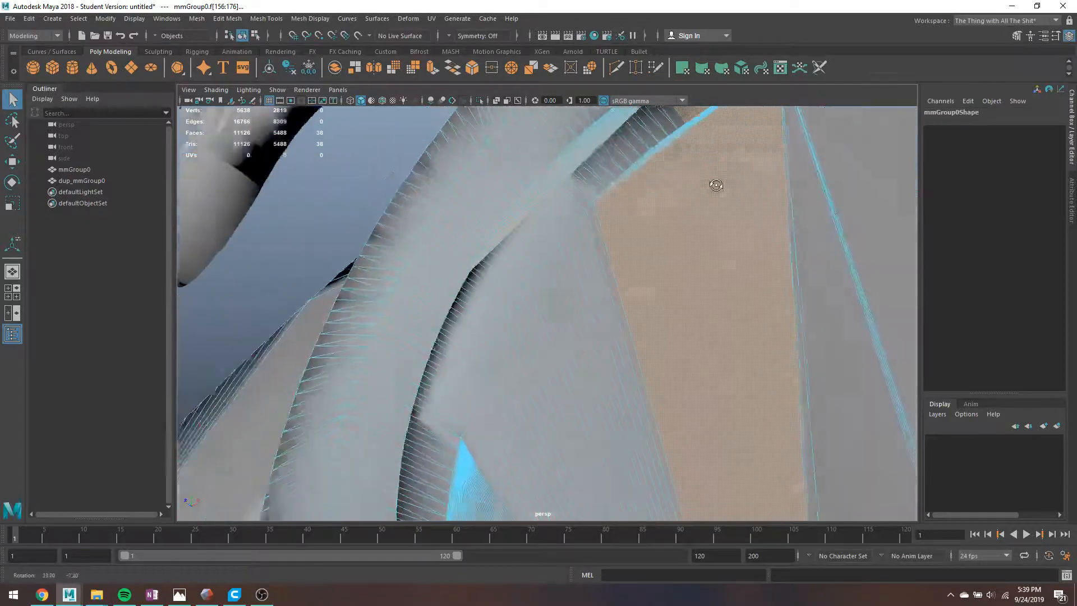
ctrl+drag(681, 110, 719, 305)
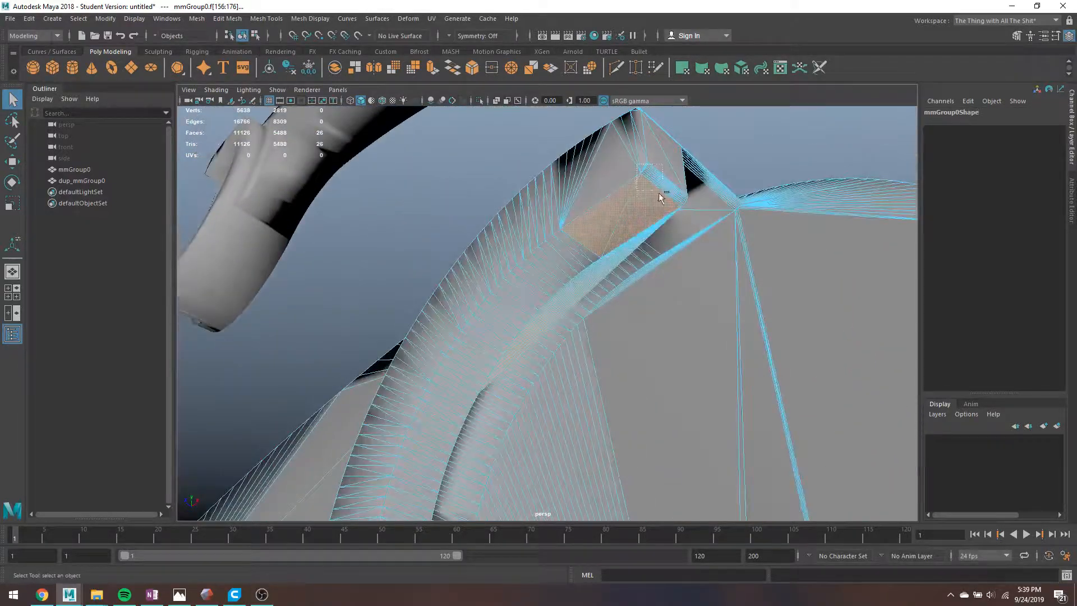
ctrl+drag(660, 194, 553, 206)
key(Delete)
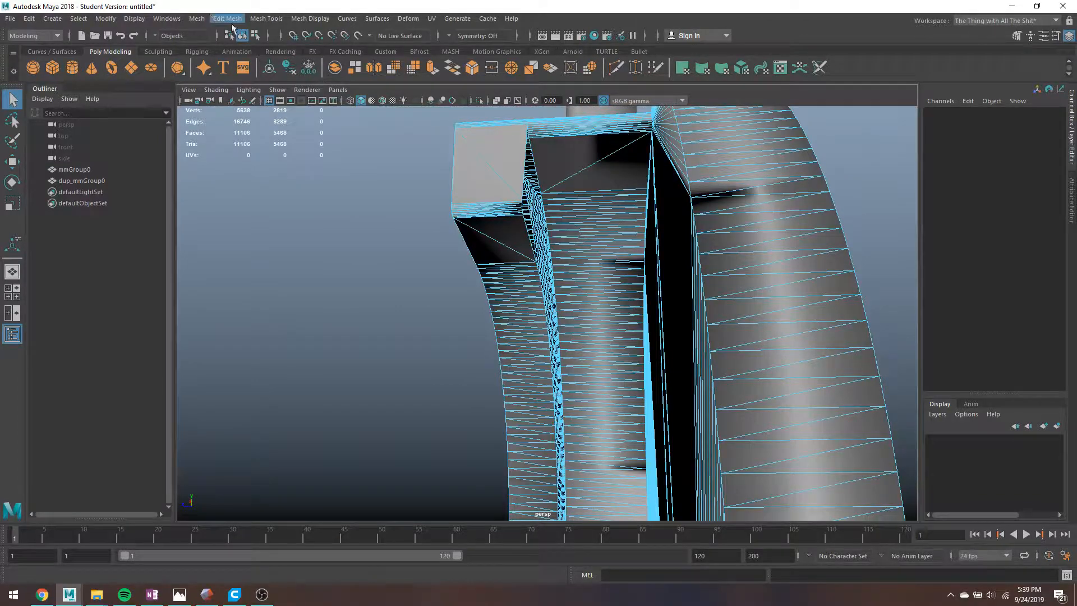
Step: Return the mmGroup0 arm to object selection and close its open gap with Fill Hole, checking both ends of the rim
right_drag(620, 142, 655, 120)
click(194, 20)
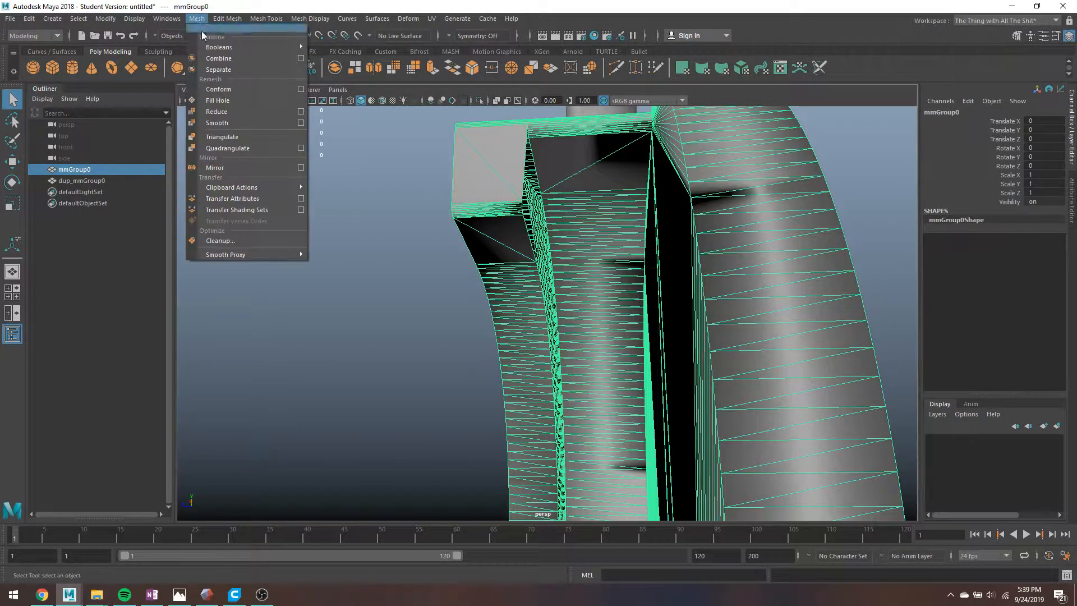
click(247, 112)
scroll(642, 331, down, 2)
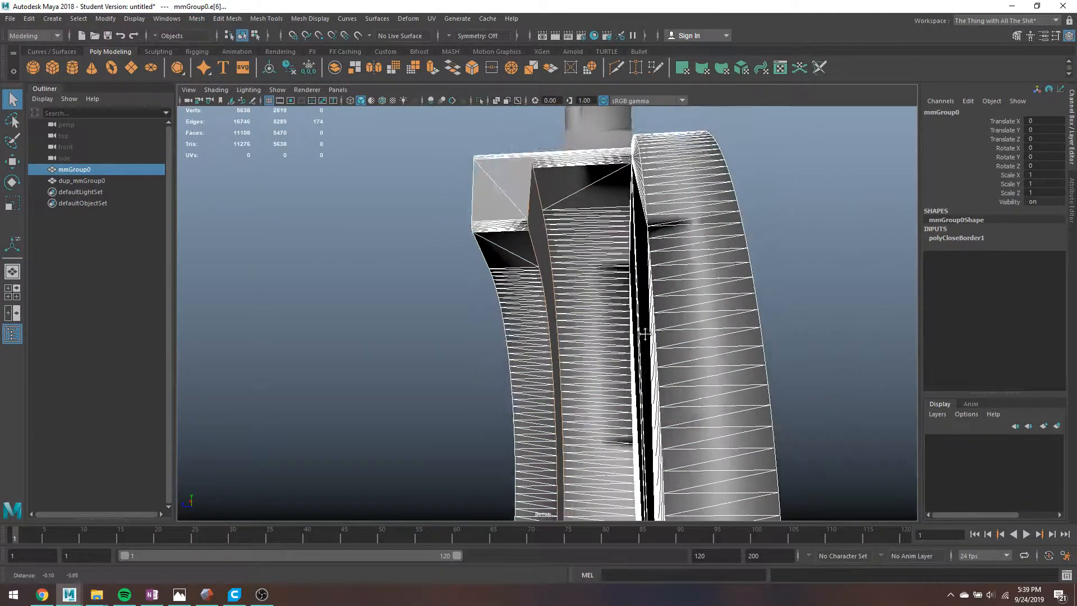
alt+middle_drag(642, 331, 596, 166)
scroll(623, 252, up, 2)
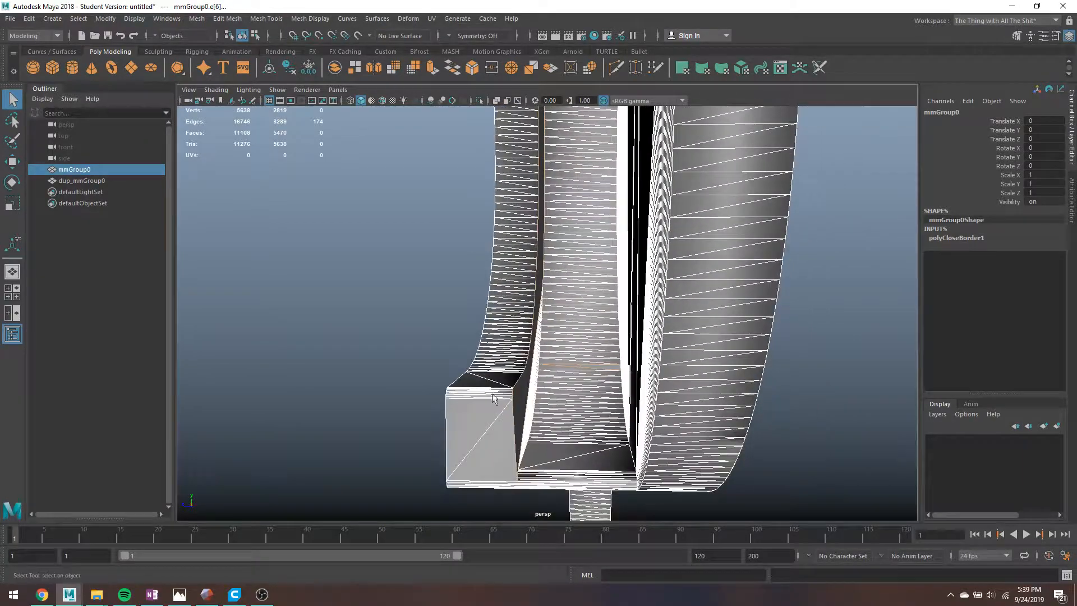
alt+drag(583, 371, 605, 365)
right_click(524, 275)
Step: Run Cleanup on the arm to tessellate faces with more than 4 sides, and delete its construction history
click(198, 19)
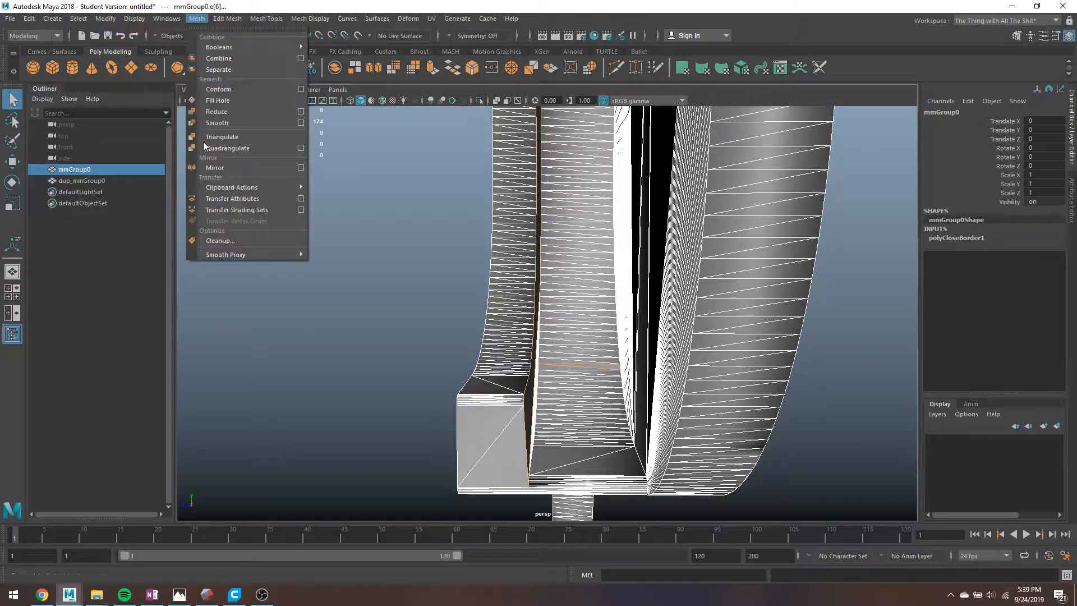
click(303, 240)
click(310, 422)
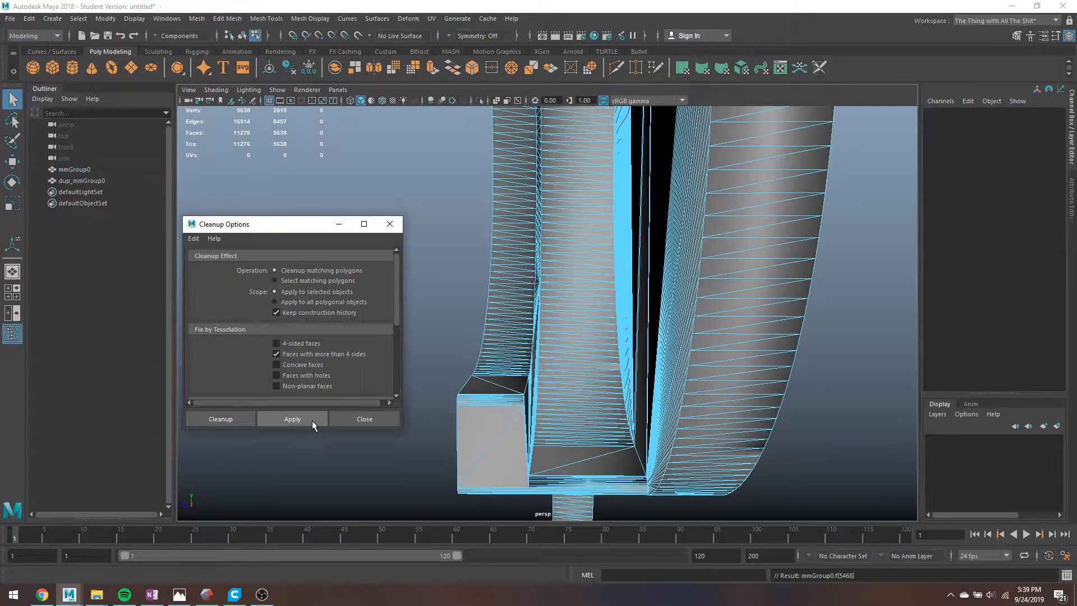
alt+drag(553, 162, 613, 336)
key(alt+shift+d)
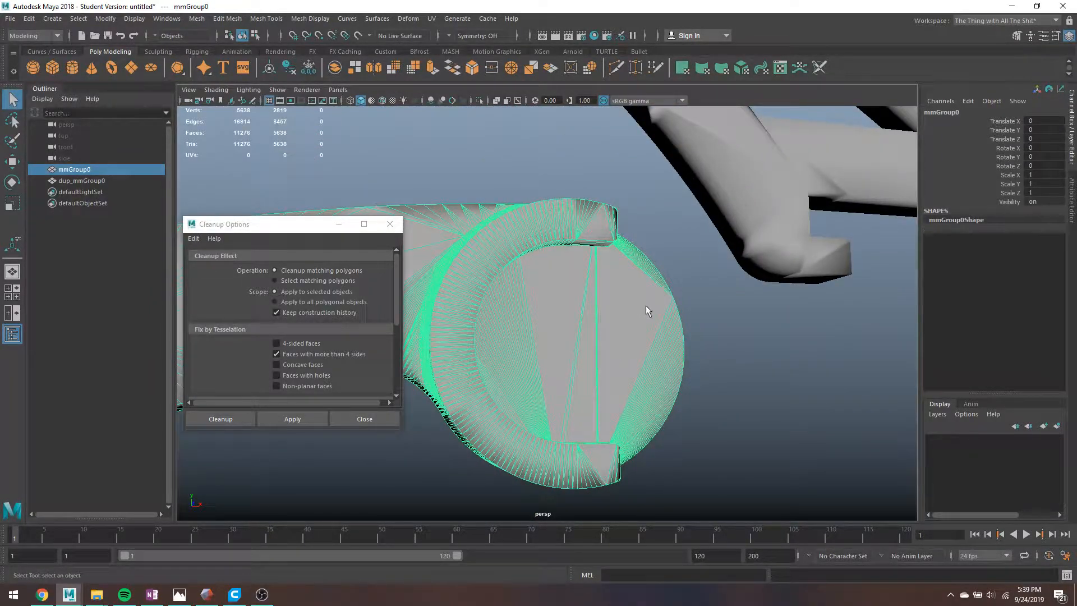
Step: Export the selected mmGroup0 arm as OBJ to the Desktop, replacing the existing spool1.obj
scroll(645, 305, down, 6)
click(11, 20)
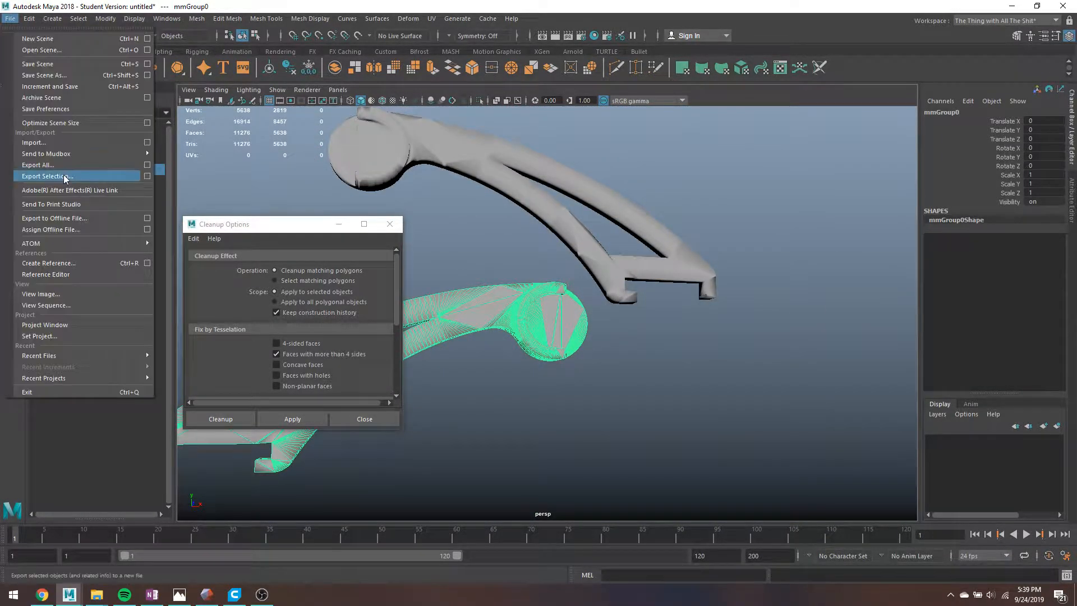
click(45, 178)
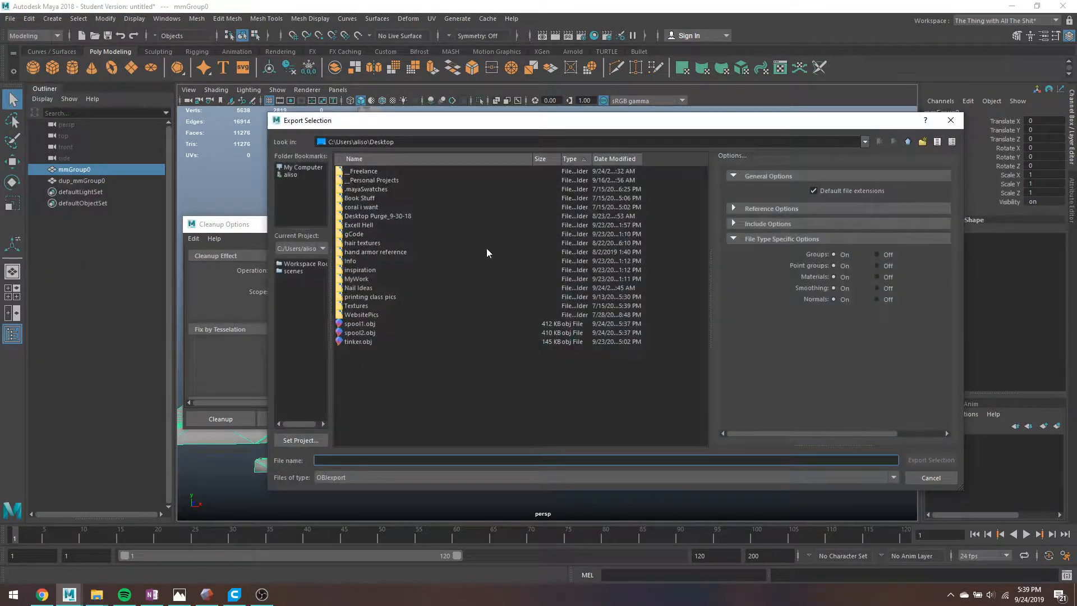
double_click(362, 325)
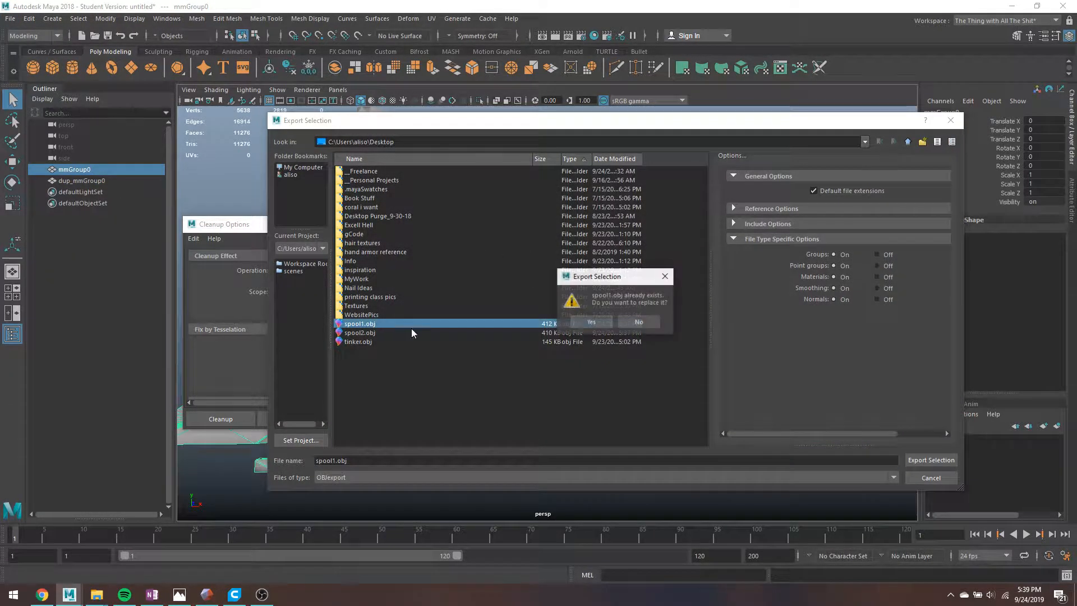
click(593, 328)
Step: Select the dup_mmGroup0 arm, isolate it in a full-size wireframe side view, and dismiss the Cleanup options
click(617, 279)
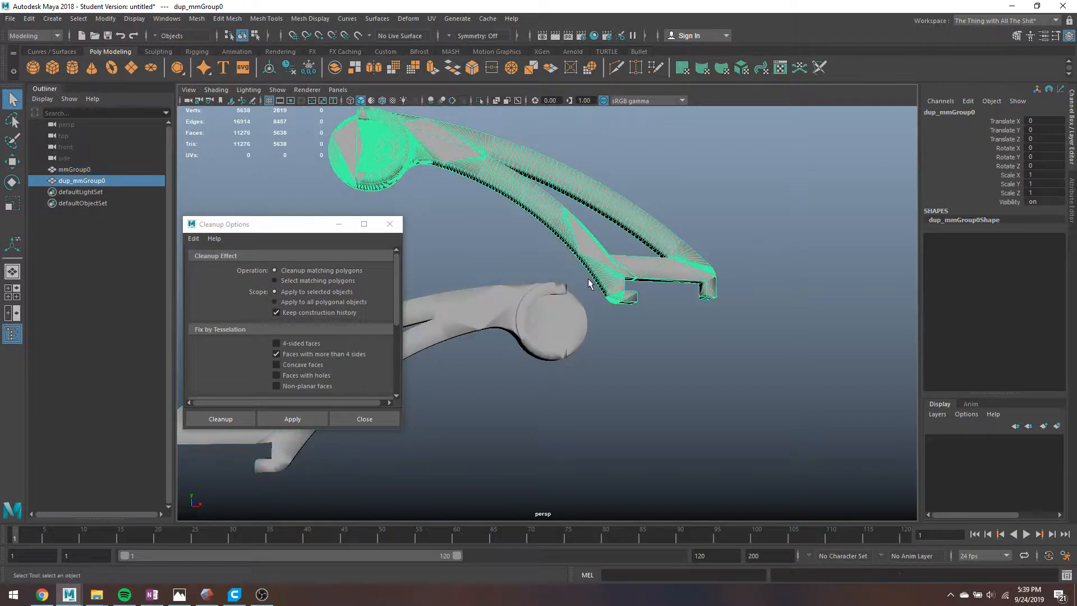
scroll(566, 266, up, 3)
alt+middle_drag(565, 266, 807, 318)
key(space)
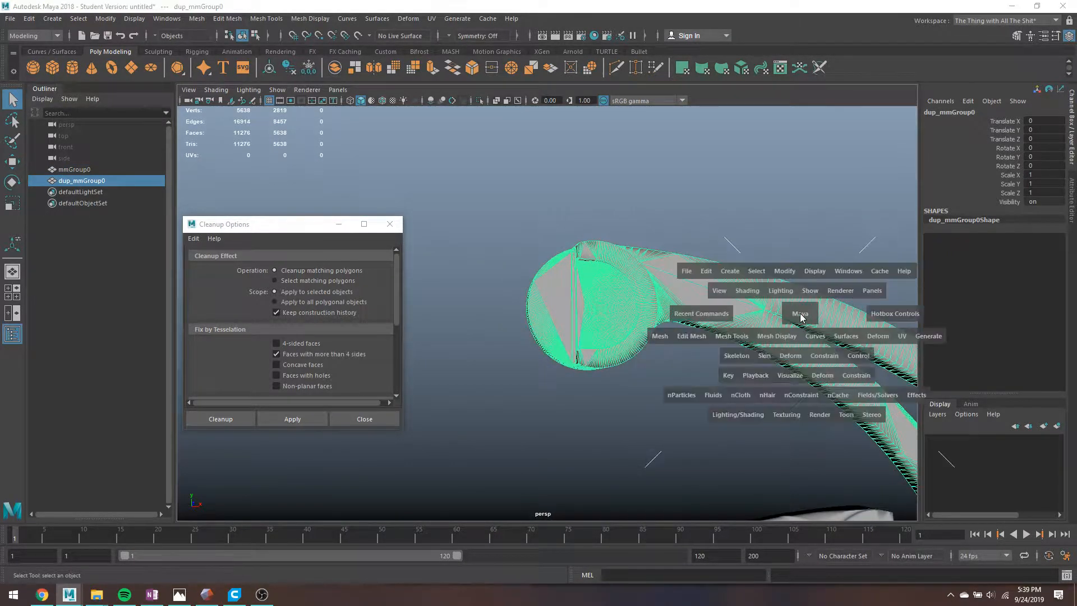
key(f)
key(ctrl+1)
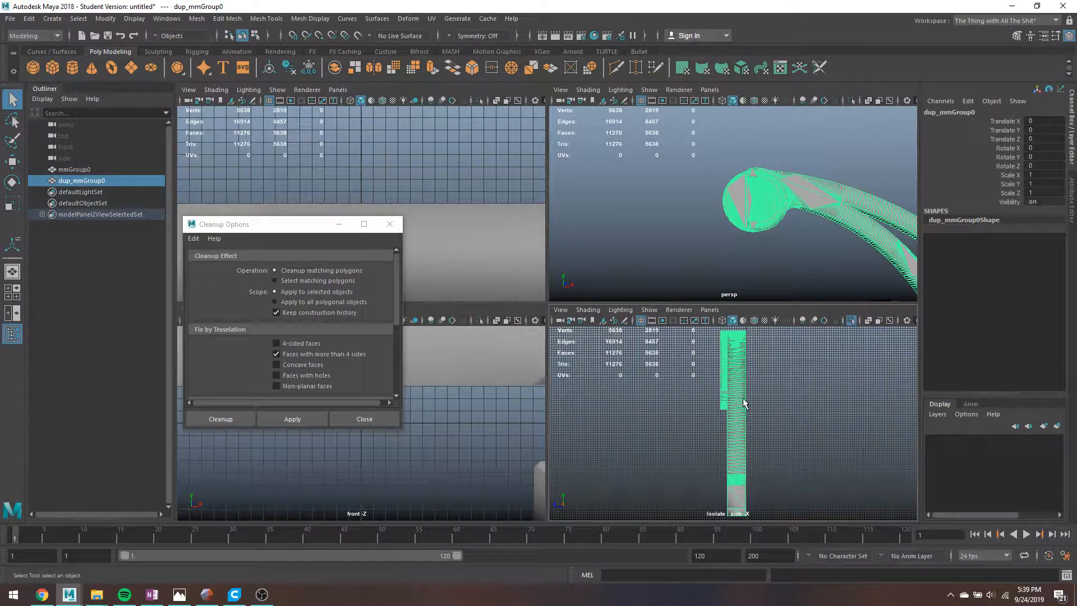
key(4)
key(space)
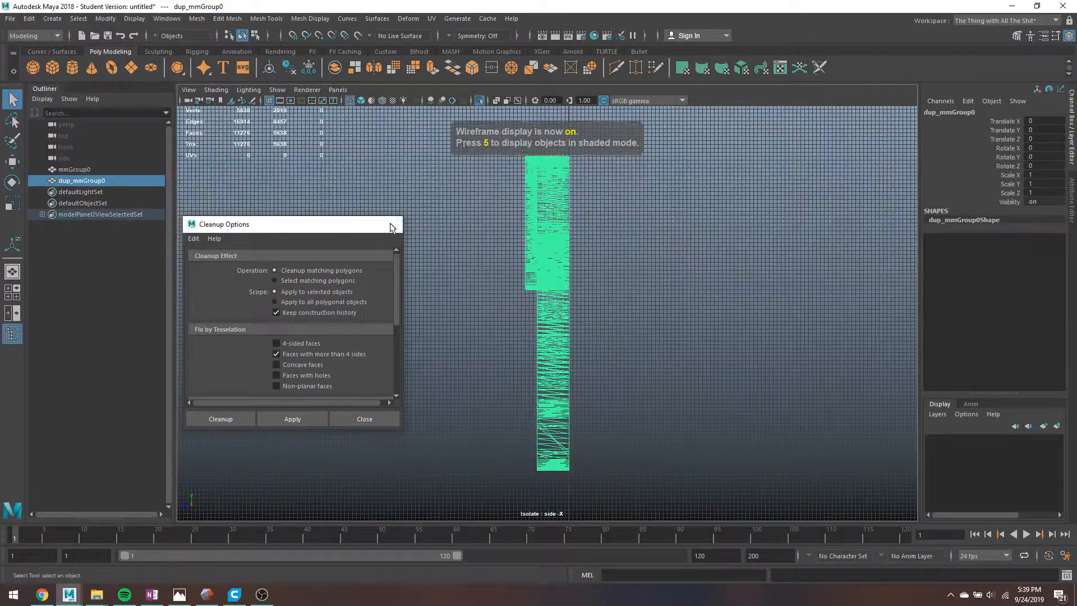
click(391, 224)
scroll(556, 337, up, 5)
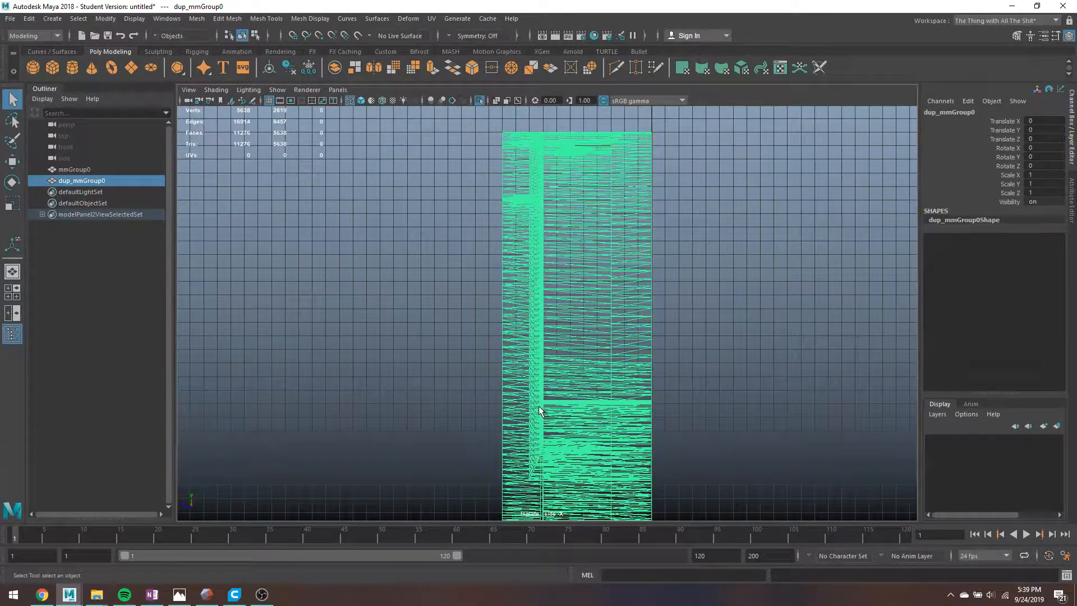
Step: Select the faces of dup_mmGroup0 in side view and narrow the selection to the thin internal vertical band
right_drag(507, 317, 493, 270)
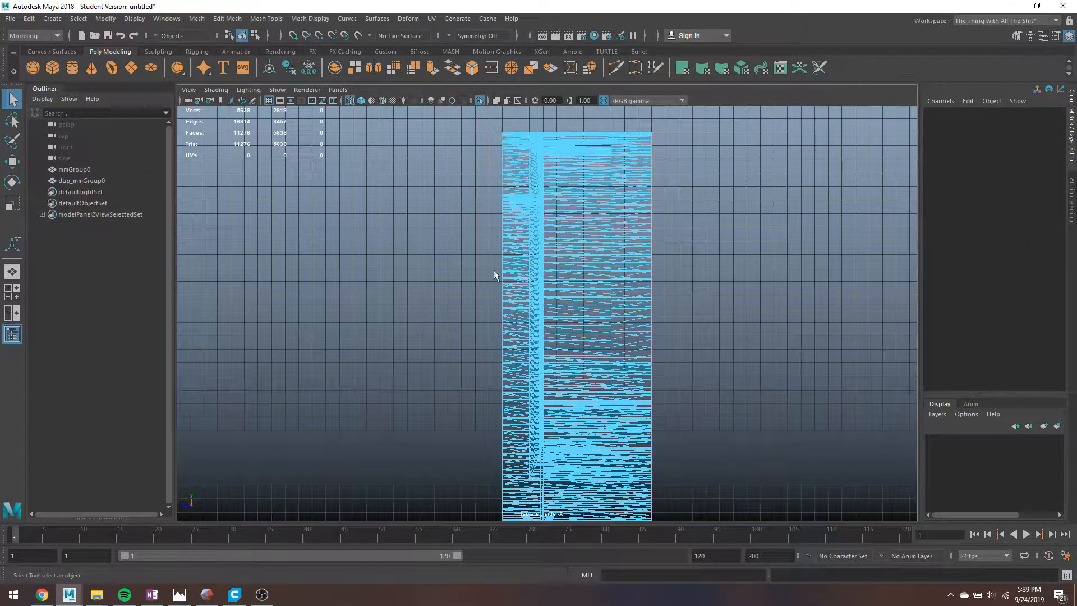
drag(481, 140, 547, 493)
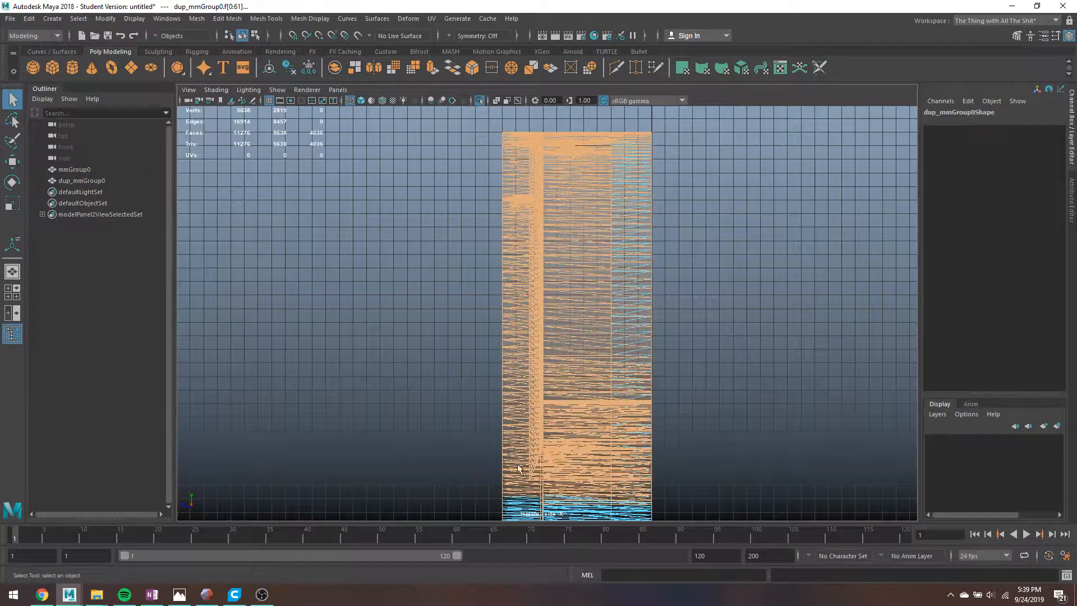
ctrl+drag(590, 123, 763, 525)
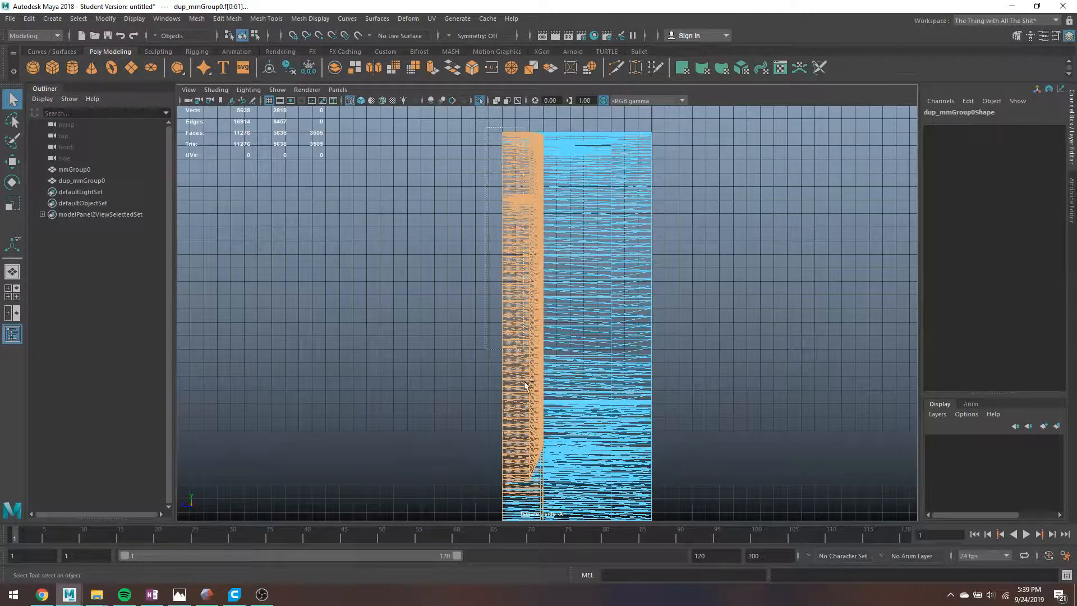
ctrl+drag(518, 546, 517, 547)
key(space)
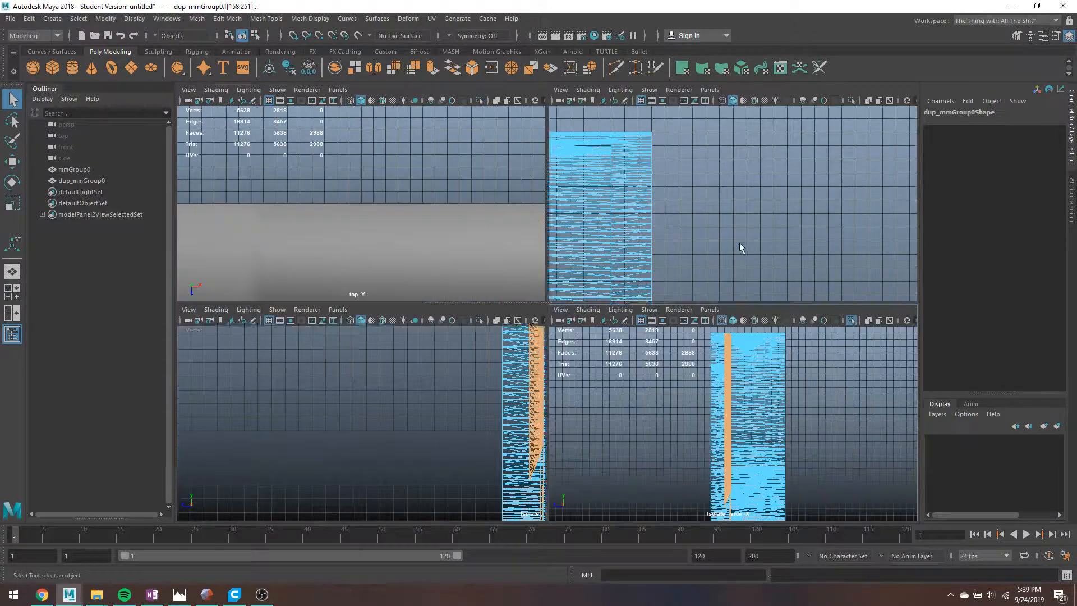
key(space)
Step: Deselect the outer rim and curved arm faces in a wireframe perspective view, and delete the remaining internal faces in the round end
key(f)
alt+drag(576, 359, 530, 341)
key(4)
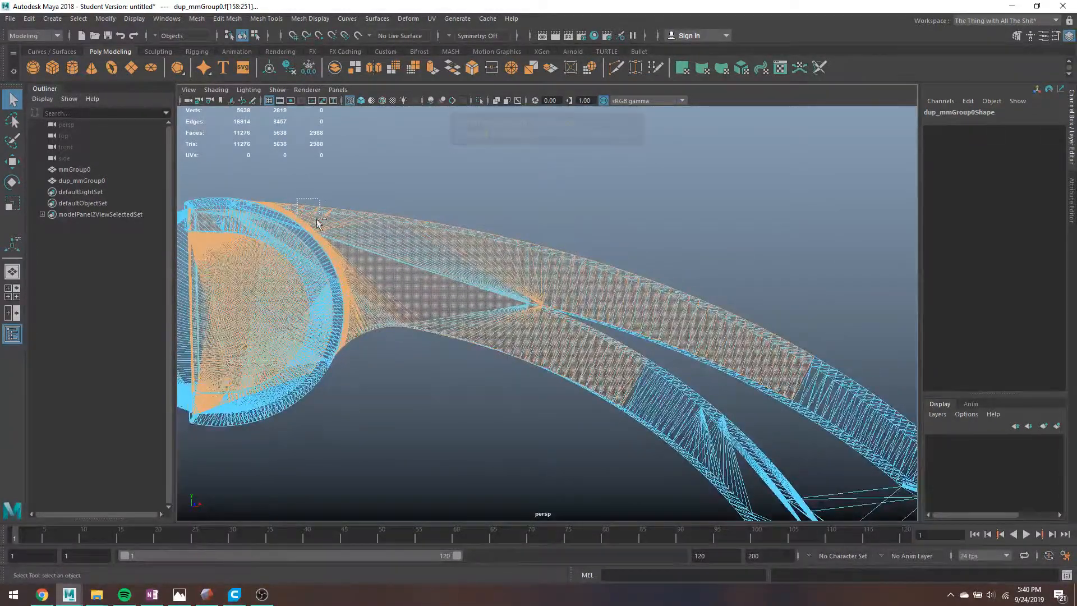
ctrl+drag(321, 236, 296, 212)
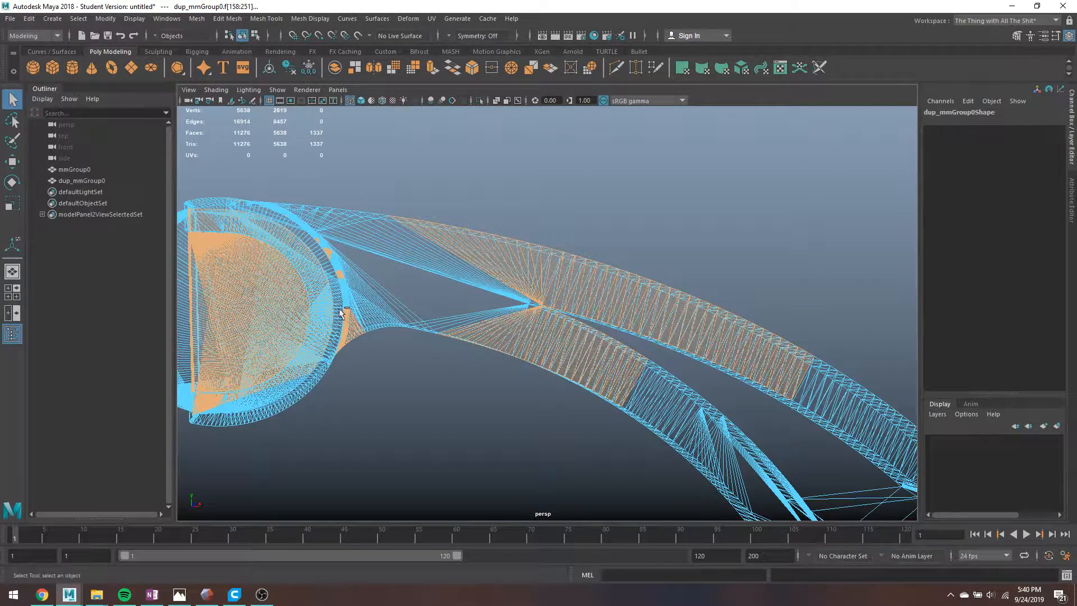
ctrl+drag(396, 196, 895, 517)
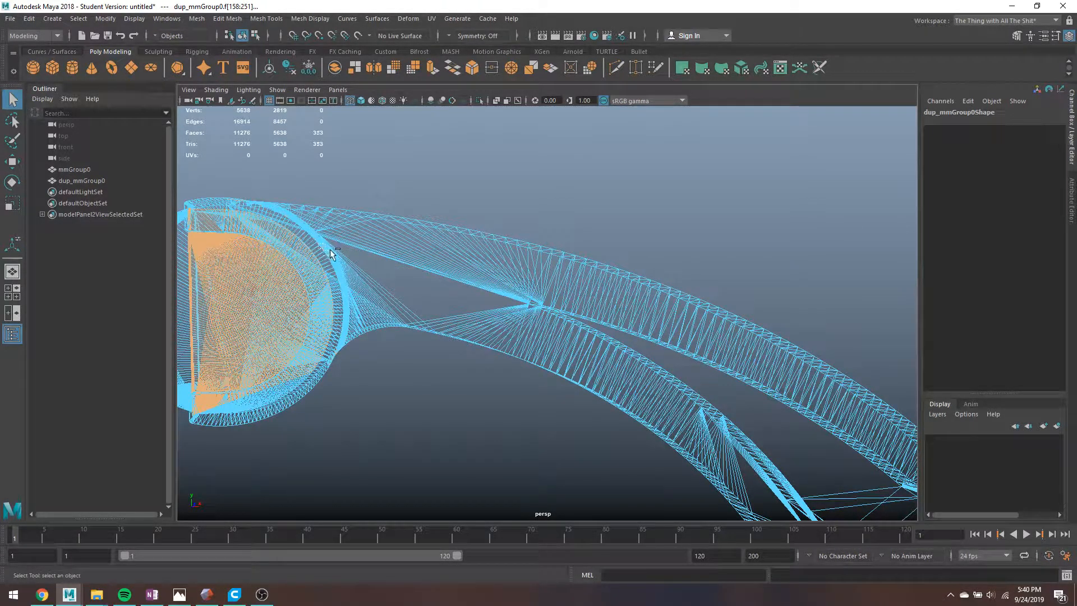
scroll(575, 339, down, 5)
alt+drag(583, 359, 647, 382)
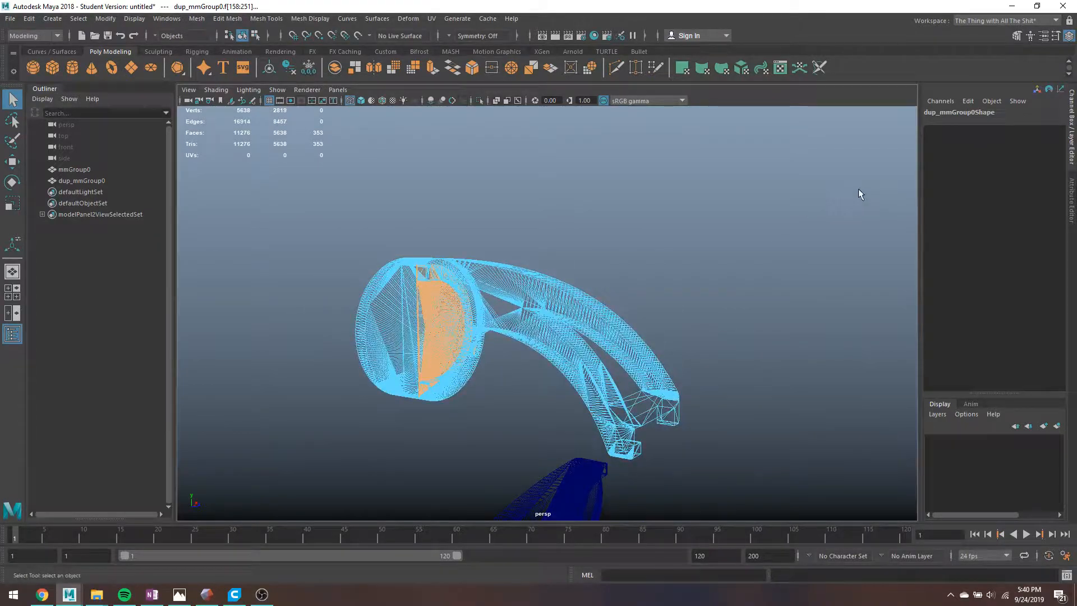
key(Delete)
scroll(517, 313, up, 5)
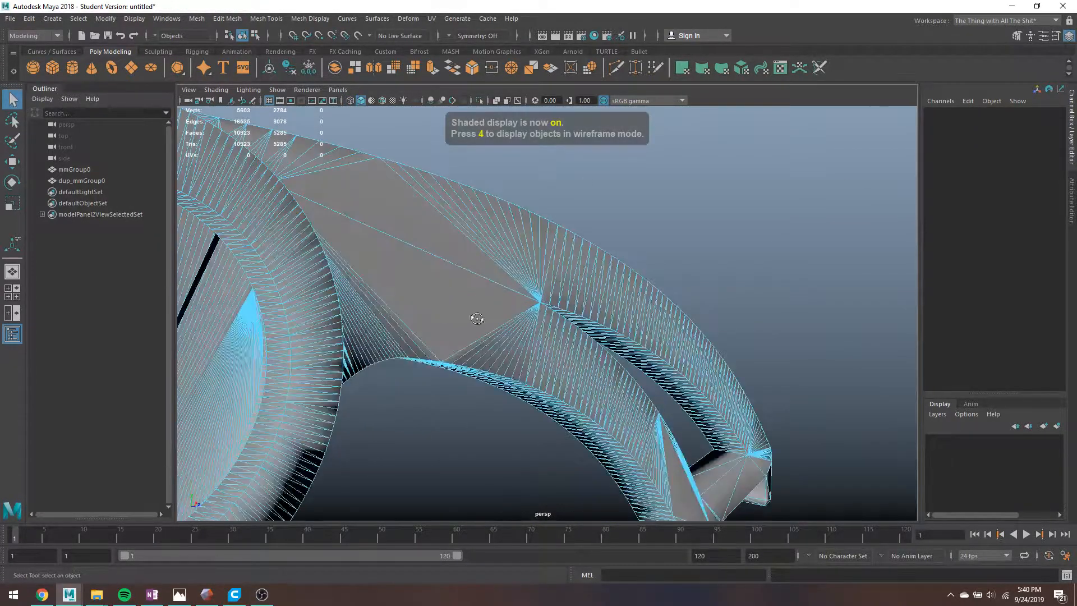
Step: Return the dup_mmGroup0 arm to object selection and close the open gap around its round end with Fill Hole
alt+drag(476, 317, 528, 255)
mouse_move(431, 307)
alt+mouse_down()
mouse_move(503, 297)
mouse_move(368, 200)
alt+mouse_up()
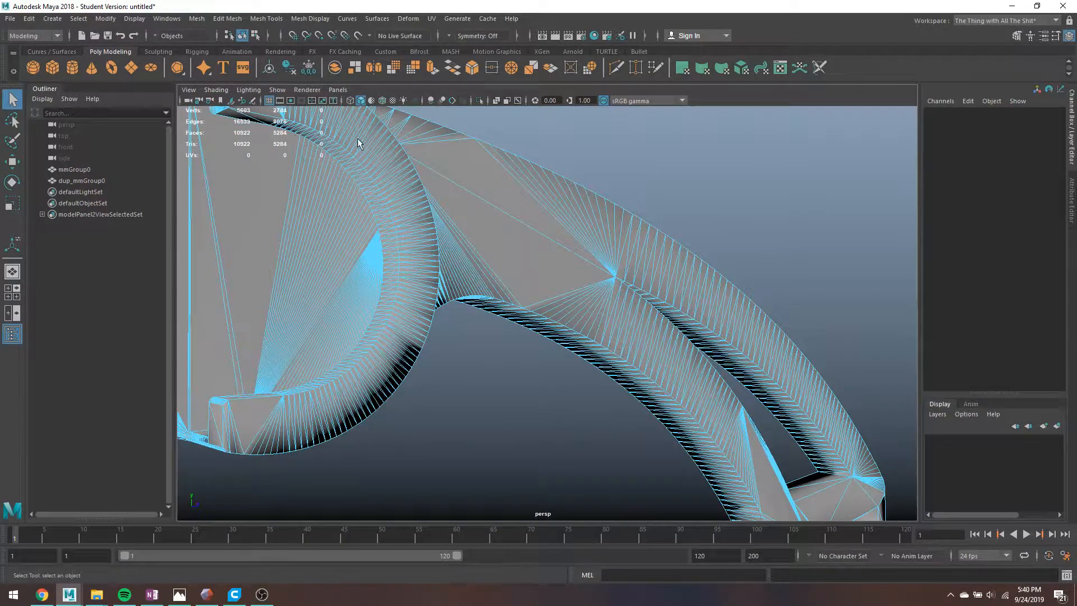
right_drag(359, 143, 405, 128)
click(197, 18)
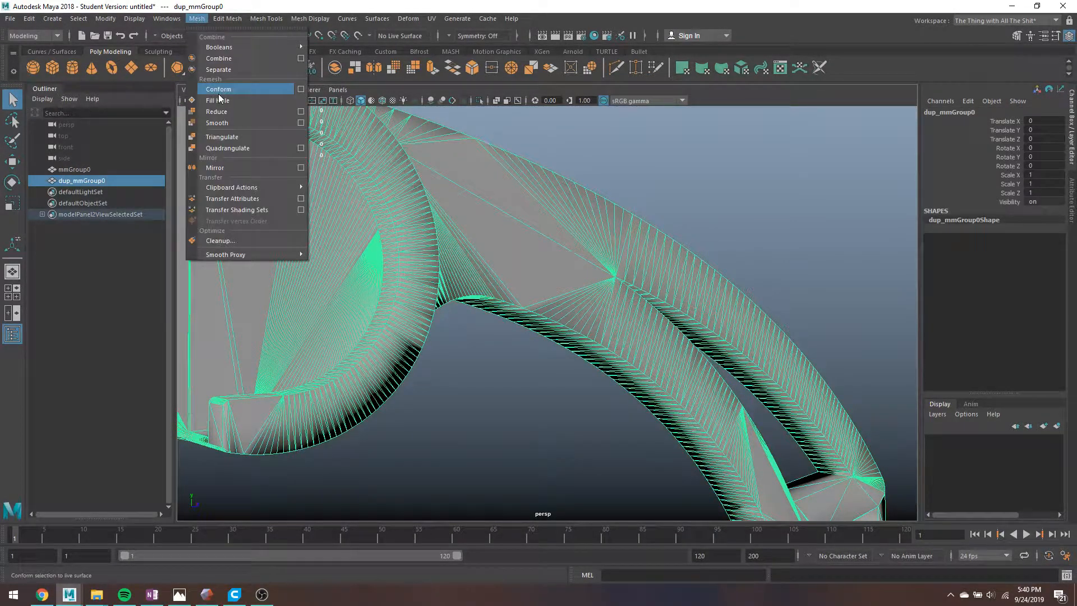
click(362, 207)
right_drag(362, 212, 359, 240)
alt+drag(275, 217, 327, 234)
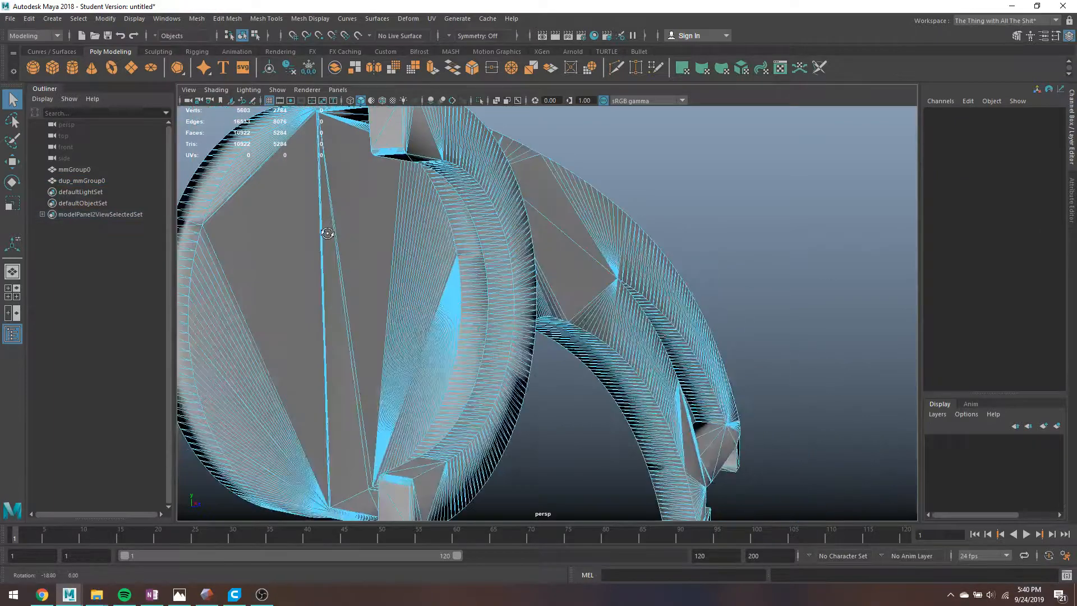
right_drag(533, 151, 563, 123)
click(206, 20)
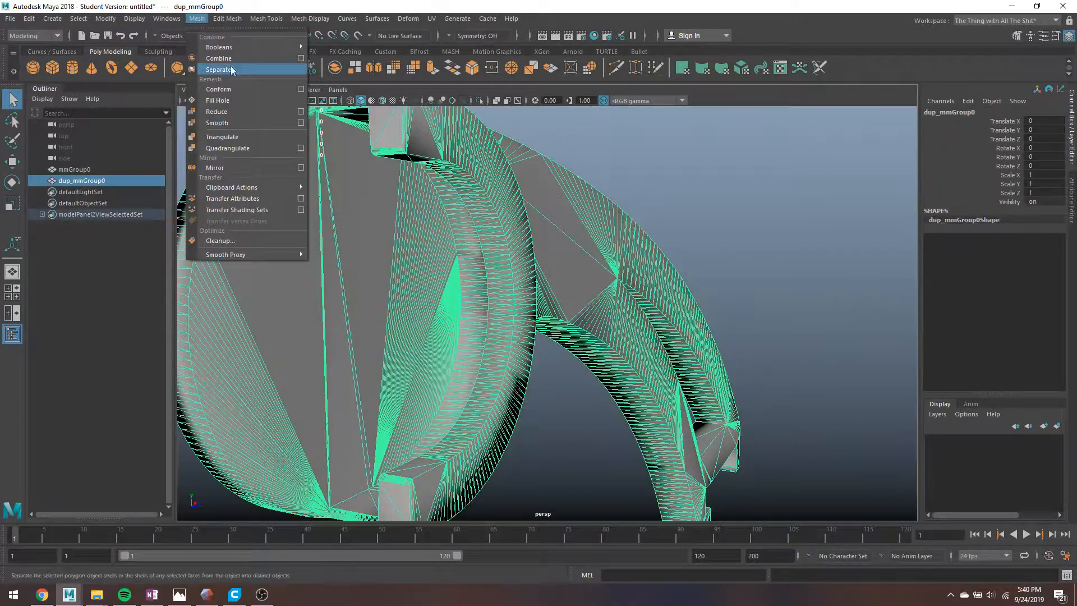
click(233, 111)
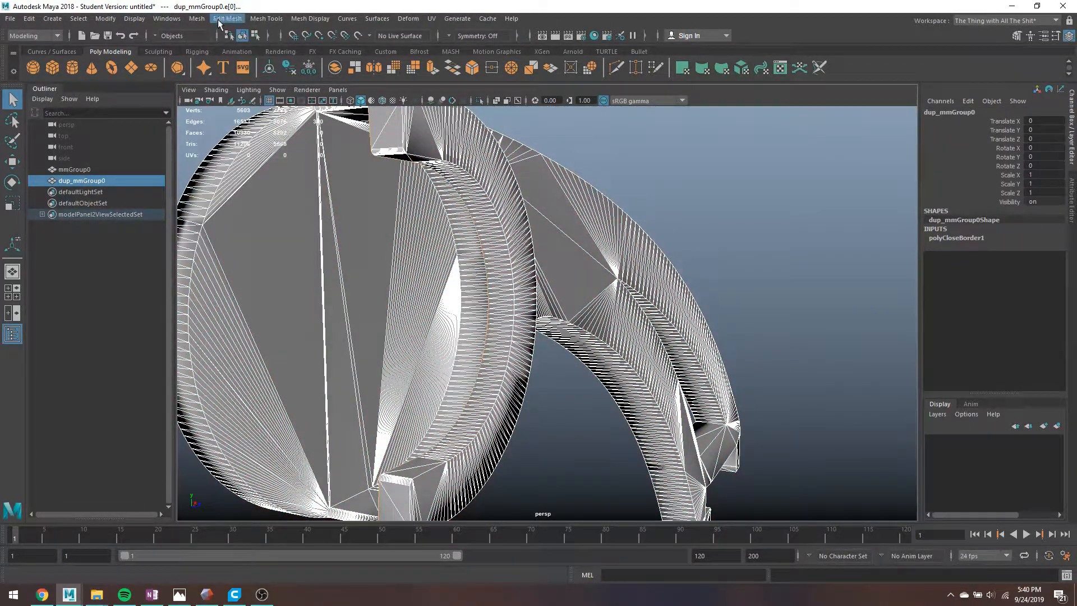
Step: Run Cleanup on dup_mmGroup0 to tessellate faces with more than 4 sides, and delete its construction history in object selection
click(196, 18)
click(304, 238)
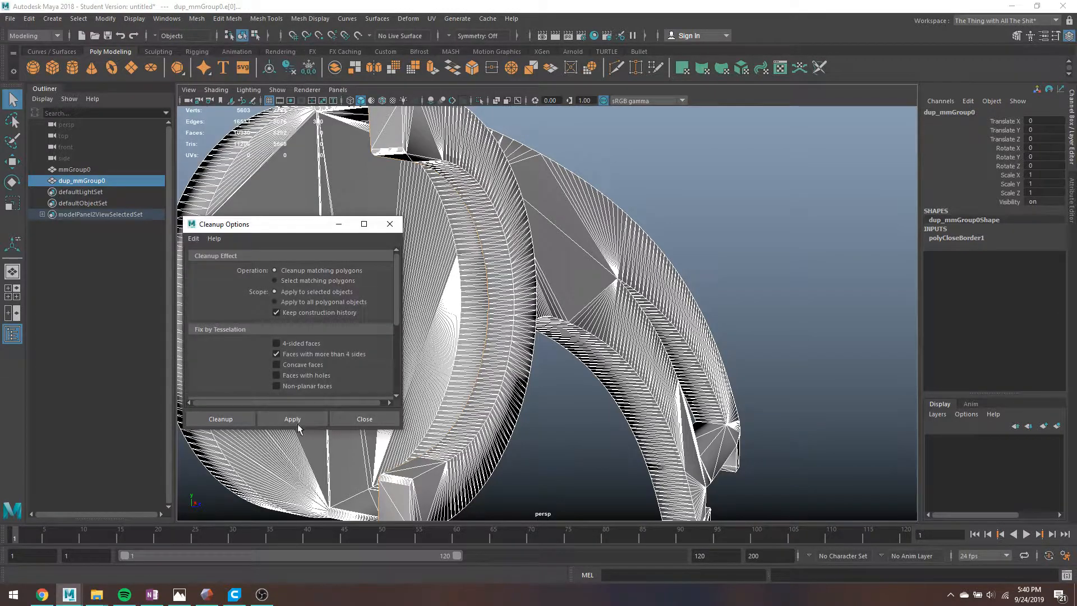
click(291, 418)
click(363, 418)
right_drag(509, 199, 612, 174)
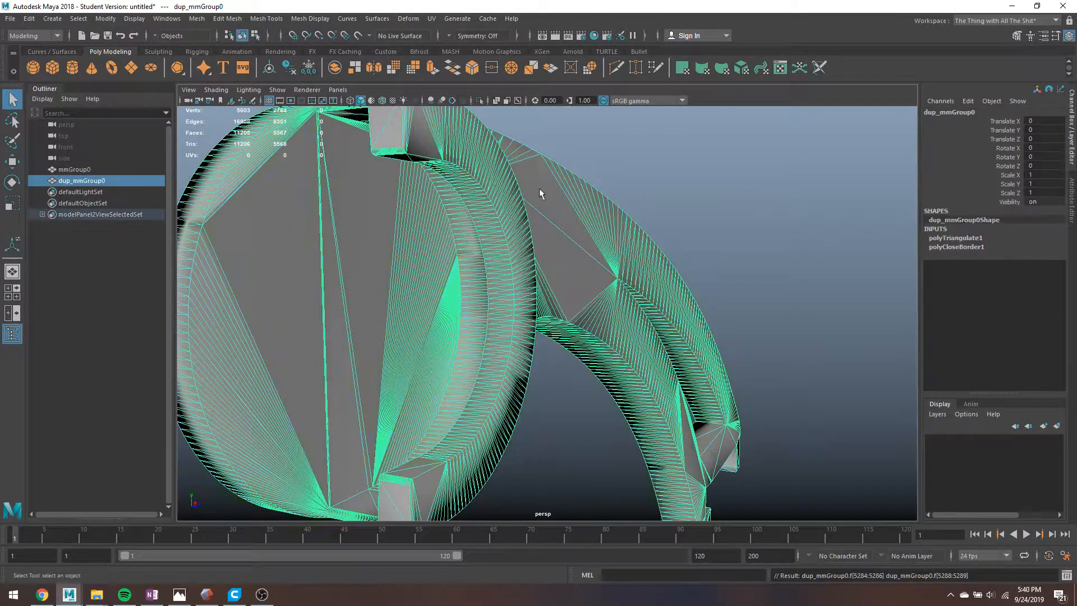
Step: Export the selected dup_mmGroup0 arm as OBJ to the Desktop, replacing the existing spool2.obj
double_click(13, 18)
click(11, 18)
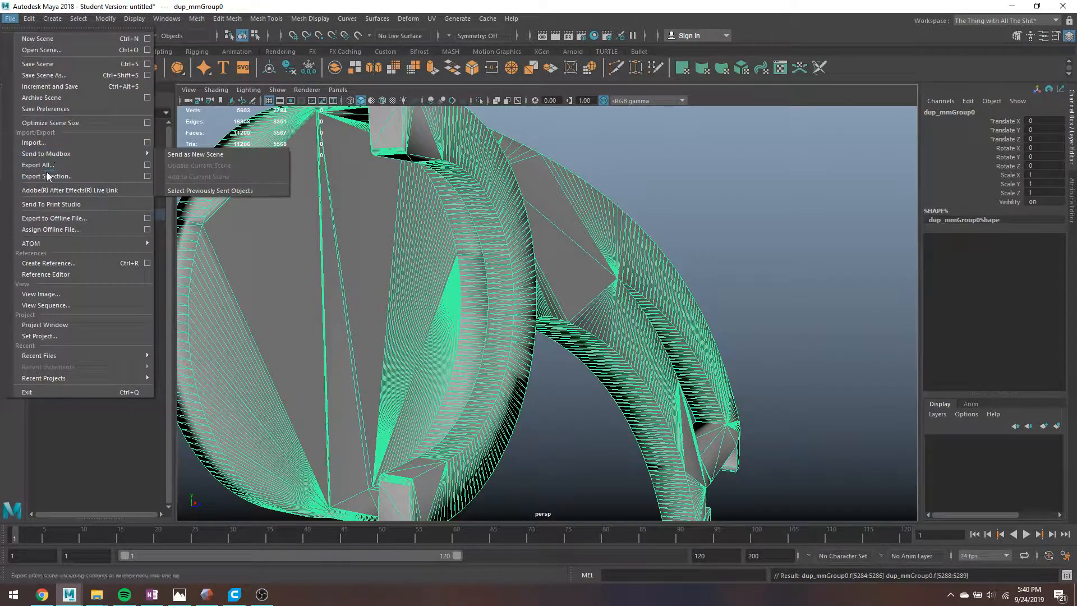
click(47, 176)
double_click(362, 333)
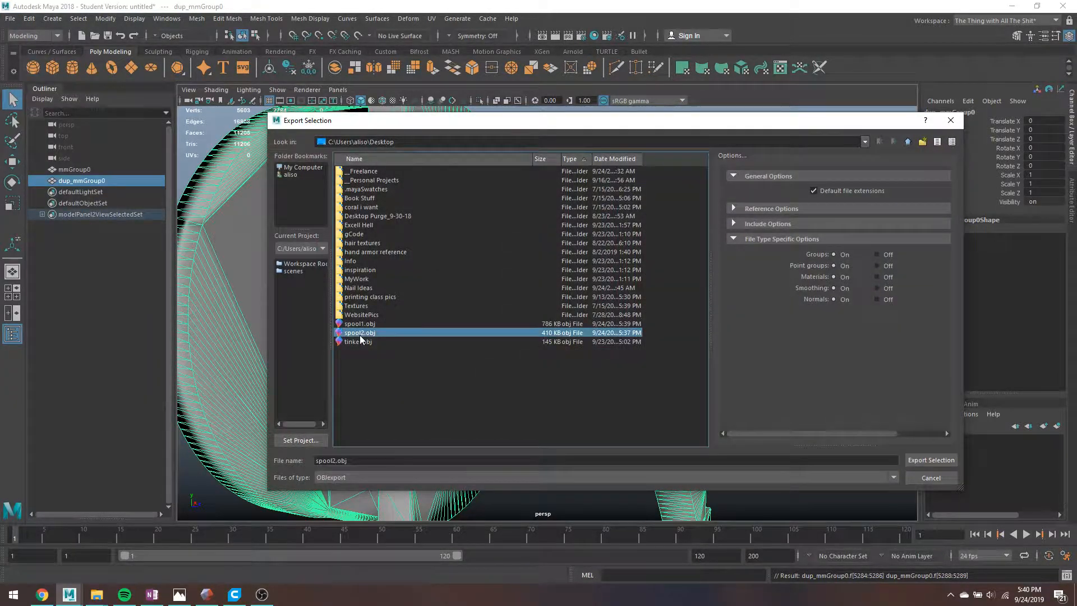
click(587, 323)
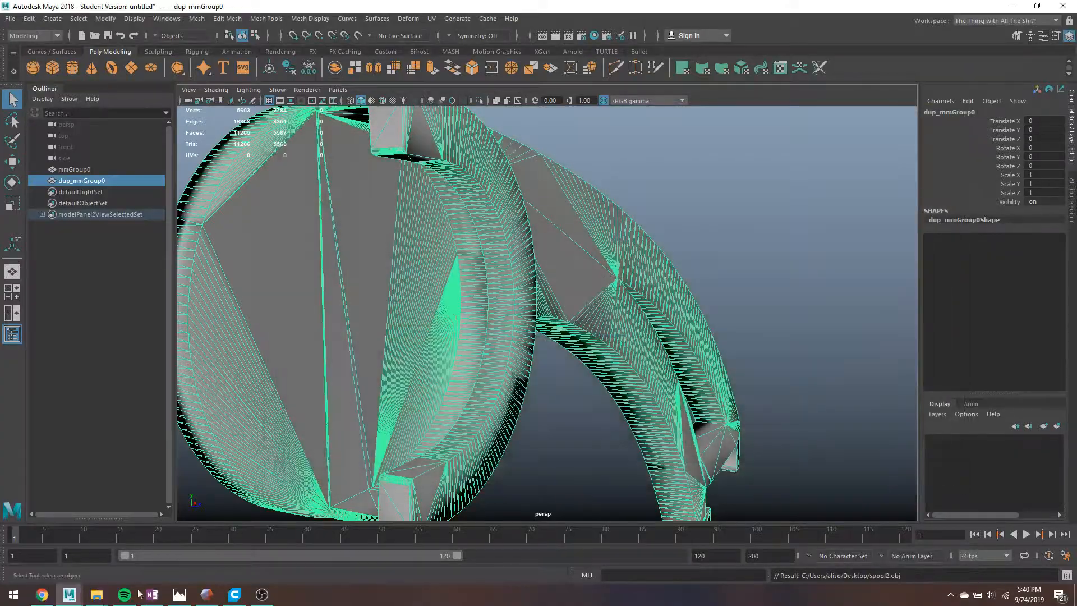
Step: Switch to Ultimaker Cura and delete both old spool holder arms from the build plate, keeping the two pillars
click(234, 595)
scroll(475, 402, down, 10)
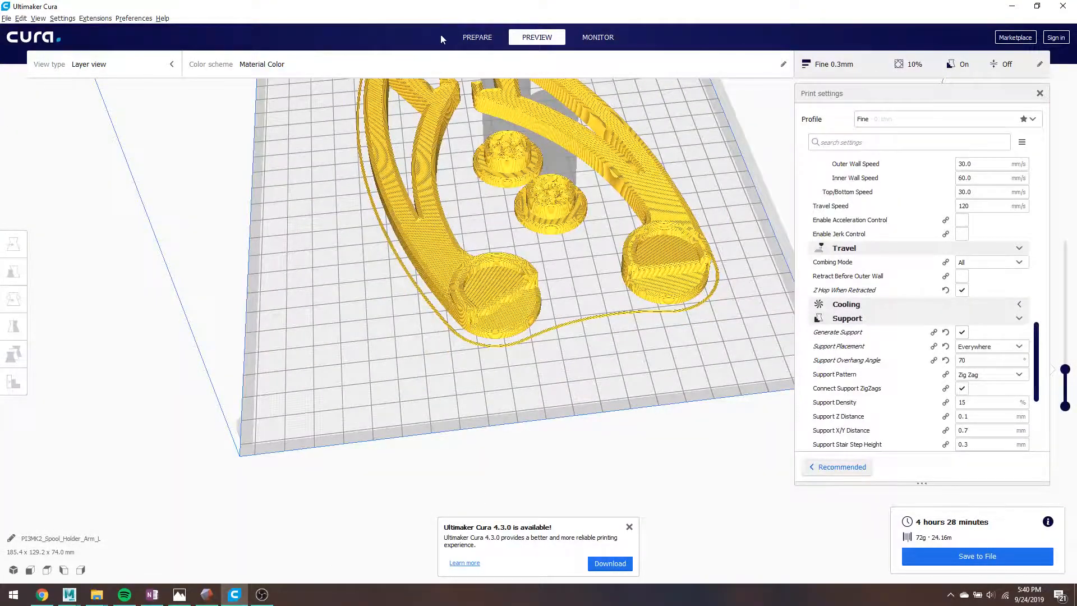
click(478, 37)
click(429, 235)
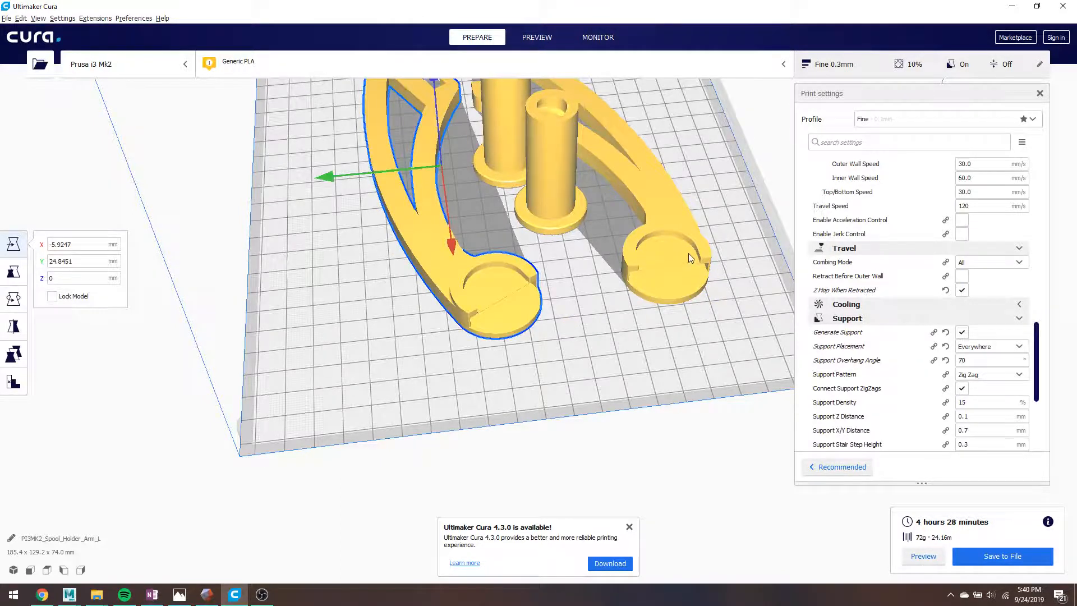
ctrl+click(688, 253)
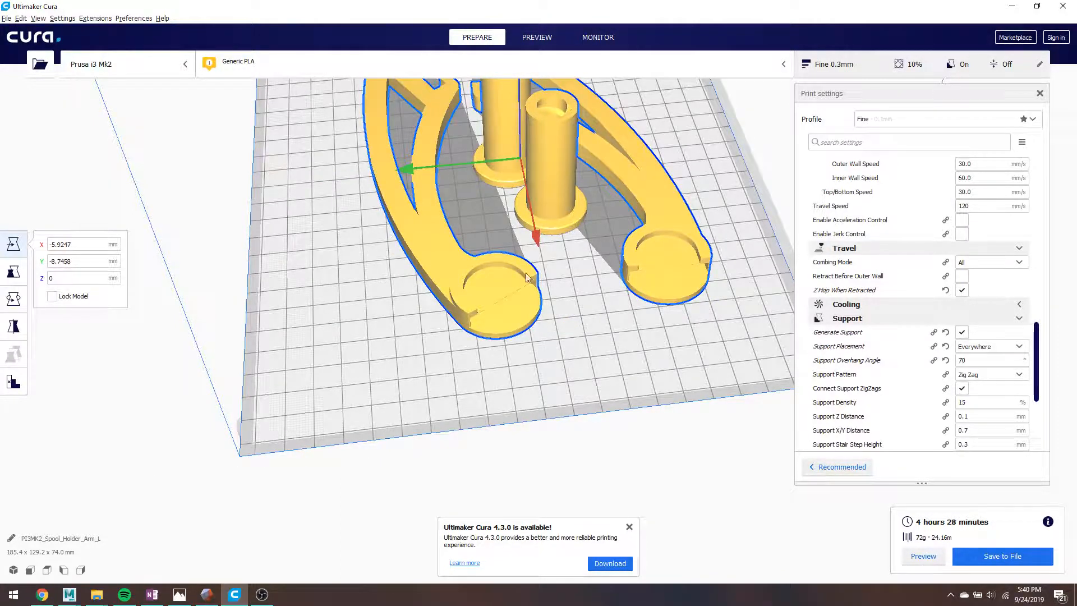
key(Delete)
Step: Load the re-exported spool1 and spool2 OBJ files from the Desktop search results onto the Cura build plate
mouse_move(96, 594)
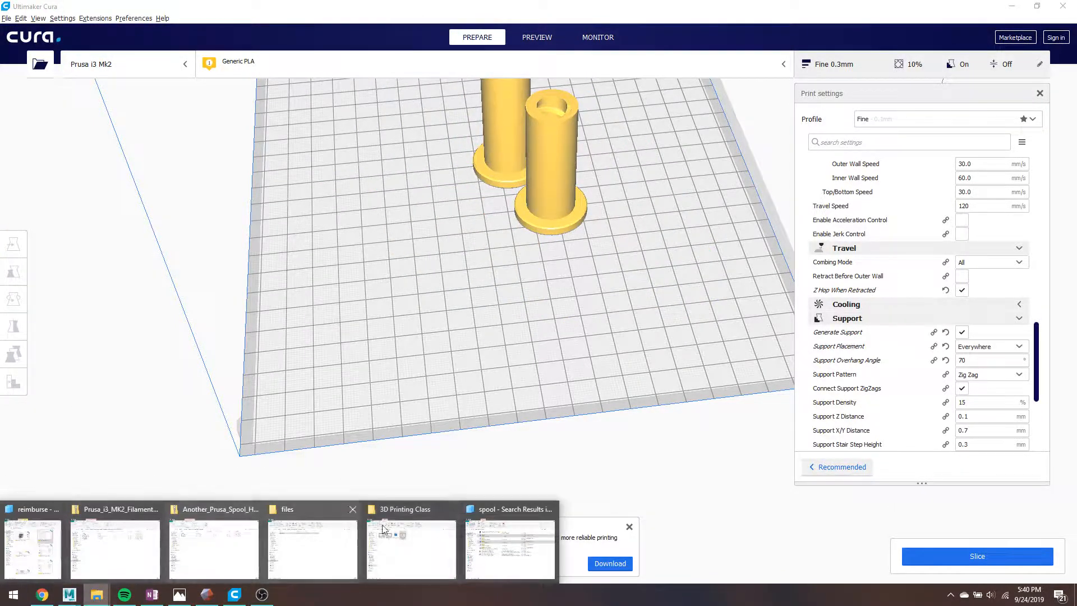
click(514, 502)
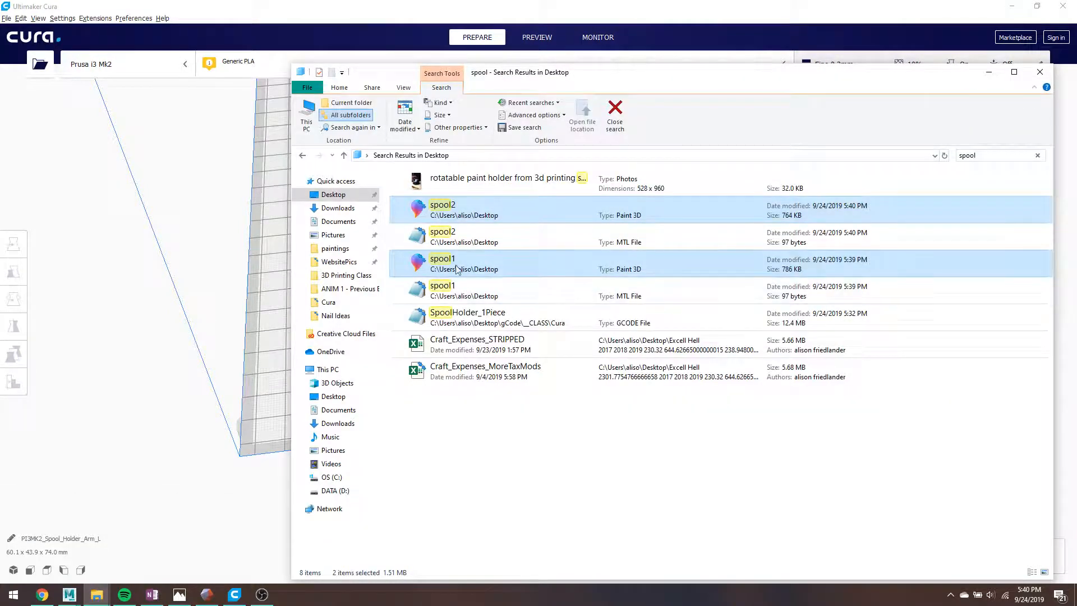
click(454, 262)
ctrl+click(453, 212)
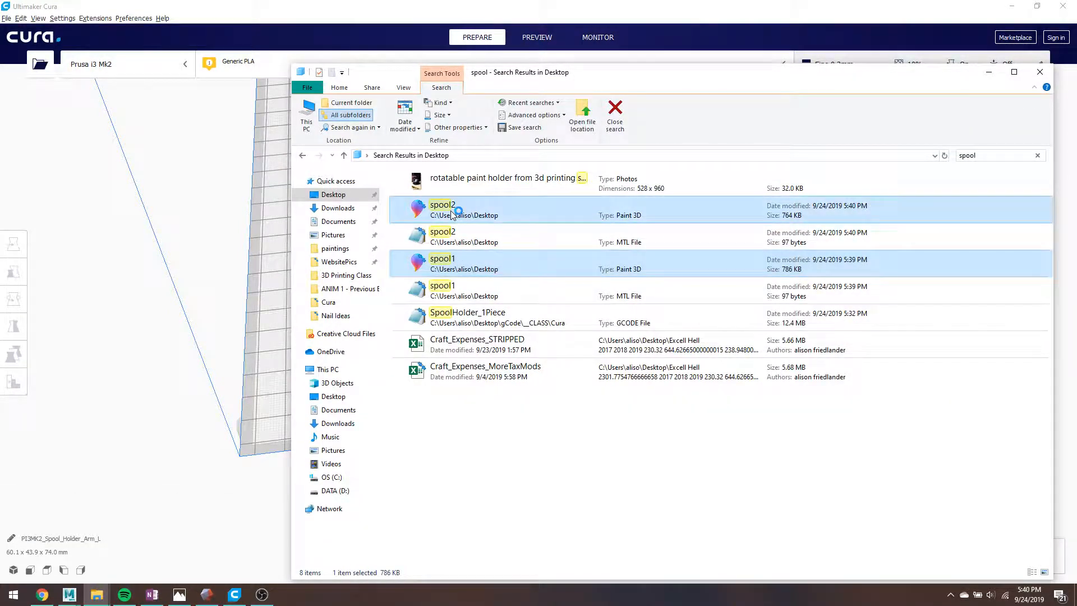
drag(246, 220, 247, 220)
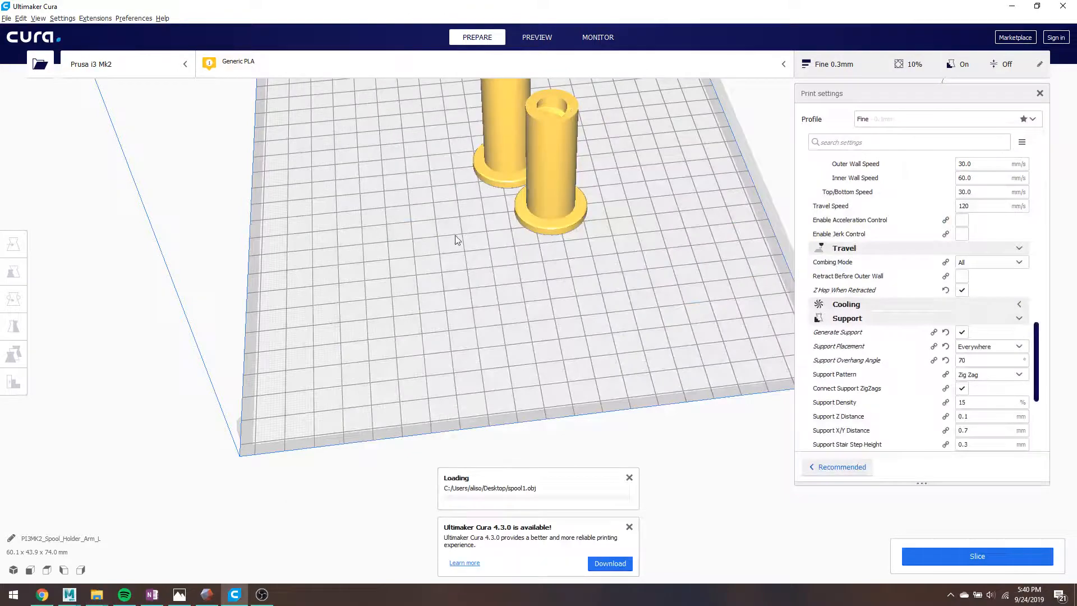
Step: Move the spool arm on the far side of the pillars about 30 mm across the build plate
right_drag(504, 287, 422, 325)
scroll(381, 335, up, 3)
right_drag(456, 385, 601, 405)
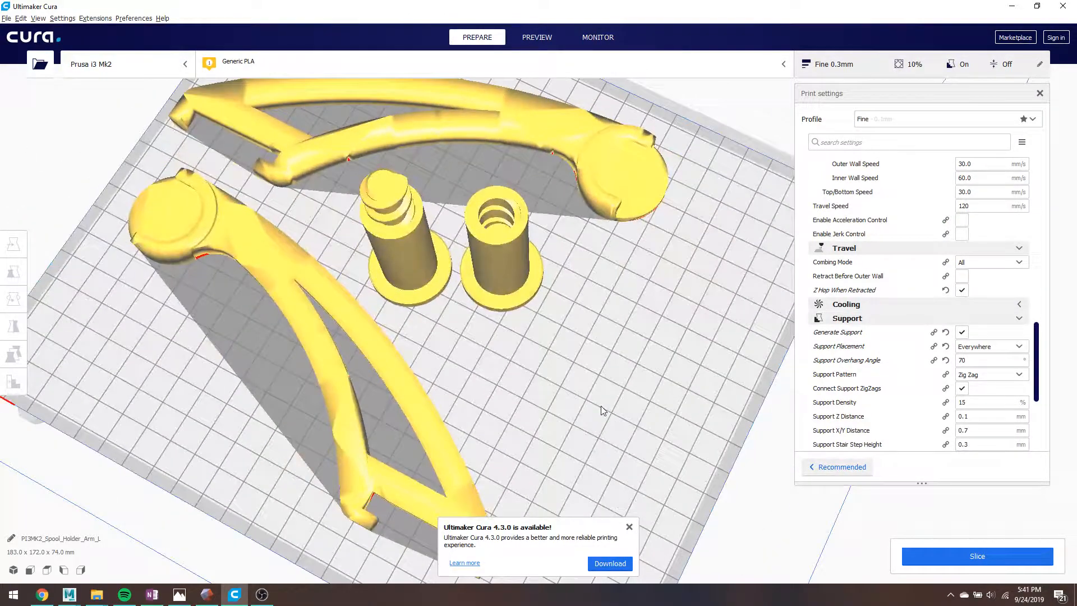
click(292, 296)
right_drag(251, 389, 443, 391)
right_drag(630, 341, 624, 307)
drag(377, 276, 456, 274)
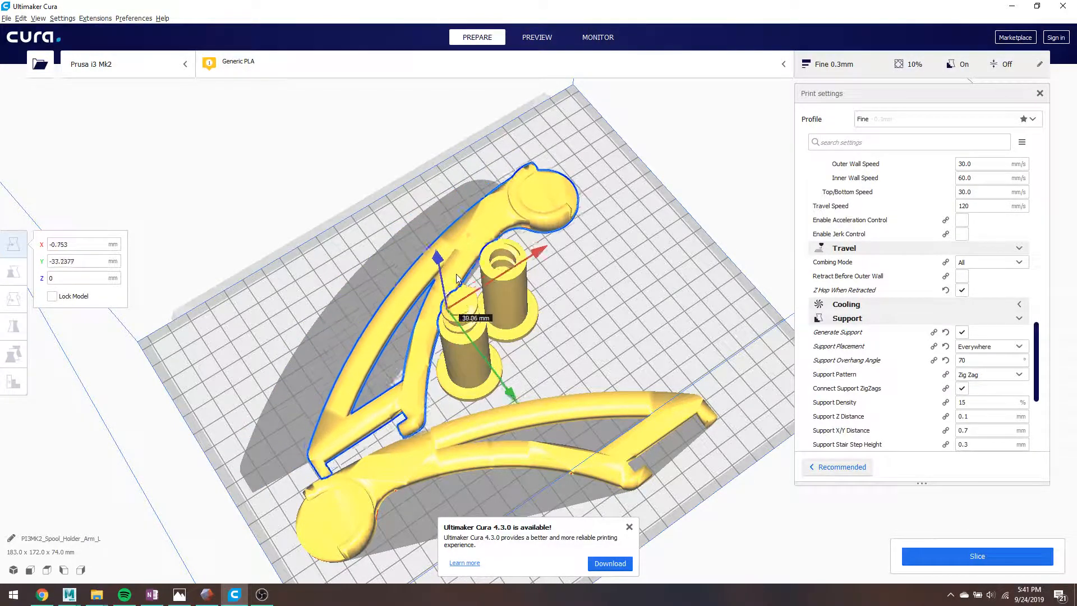
Step: Rotate the other arm so its round end faces the same way as the first arm's, and move it to about X -4, Y 23.4 mm
click(462, 429)
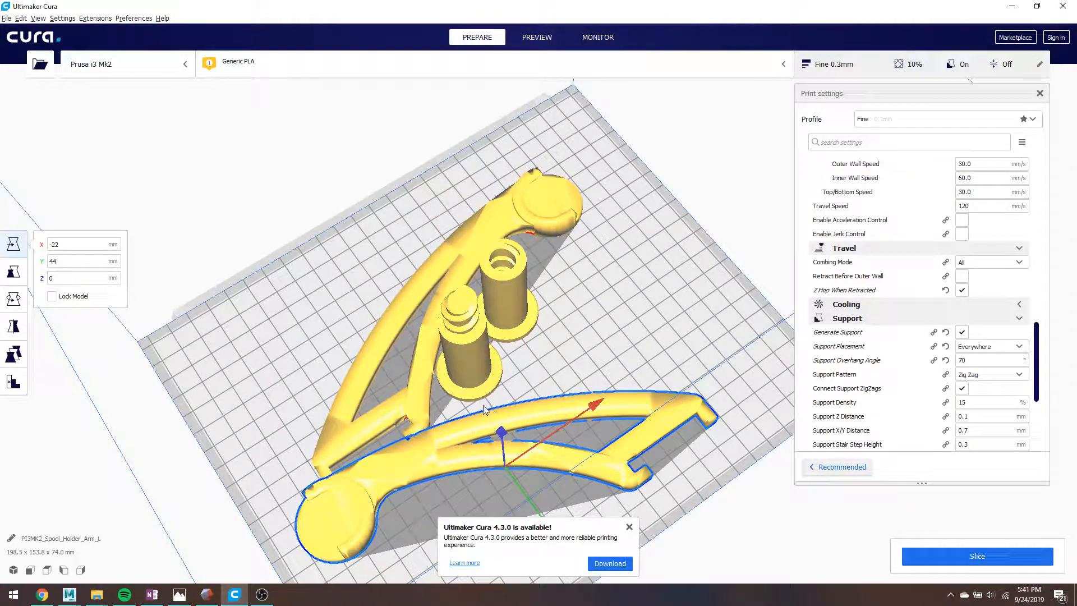
key(r)
drag(408, 415, 550, 484)
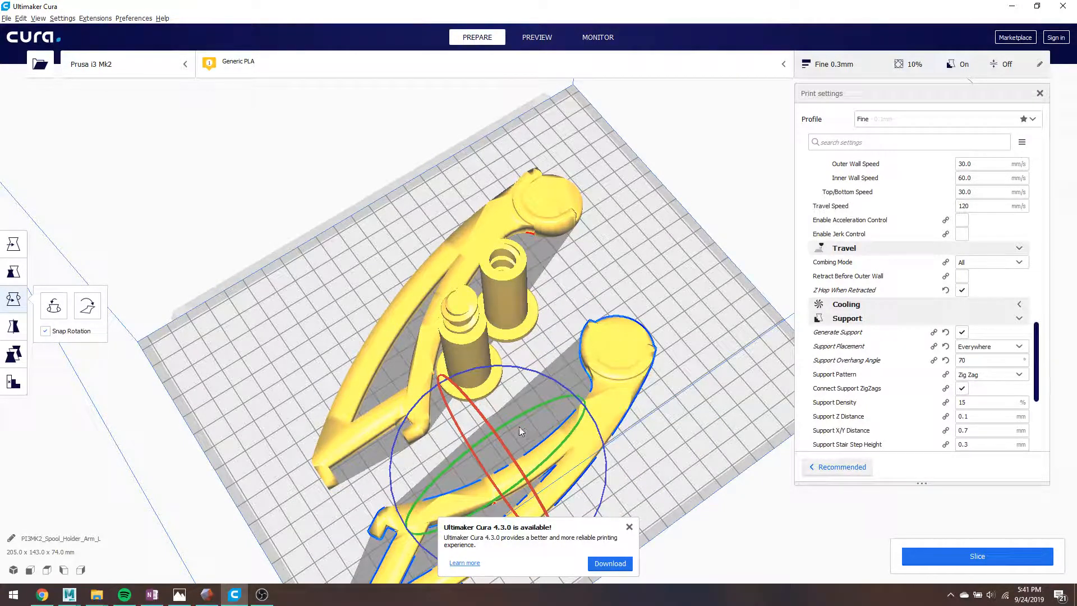
key(t)
drag(524, 440, 489, 412)
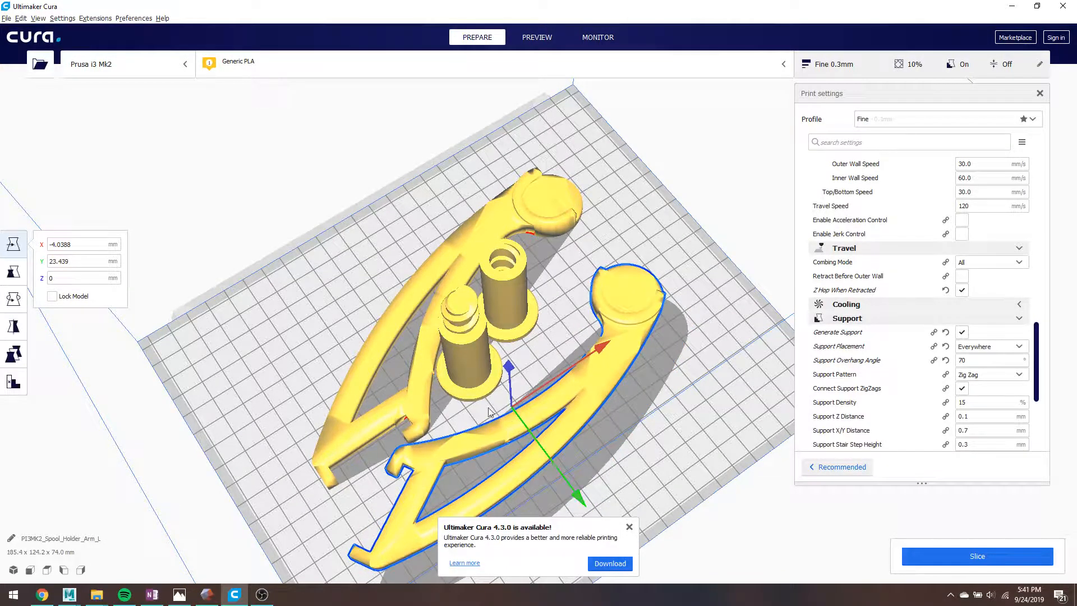
click(488, 412)
Step: Rotate the arm behind the pillars slightly about the vertical axis so it lies more parallel to the near arm
click(437, 393)
key(r)
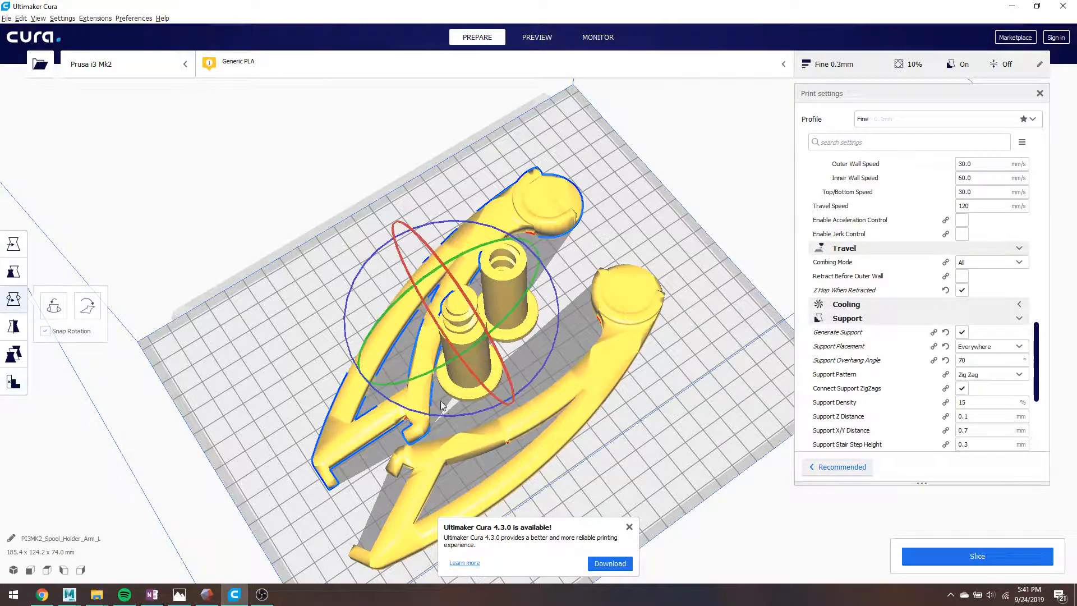
right_drag(449, 423, 435, 375)
mouse_move(435, 375)
mouse_down()
mouse_move(407, 363)
mouse_move(434, 372)
mouse_up()
right_drag(678, 395, 611, 474)
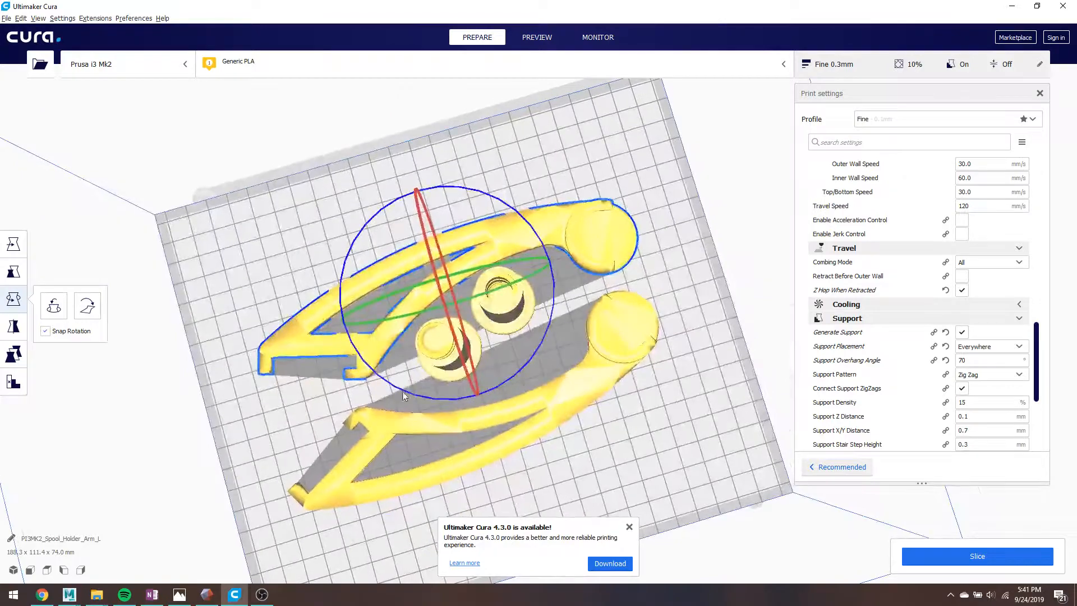
Step: Examine the arranged arms and pillars from a low angle, checking the arms' round ends and undersides for overhang areas needing support
click(496, 413)
key(t)
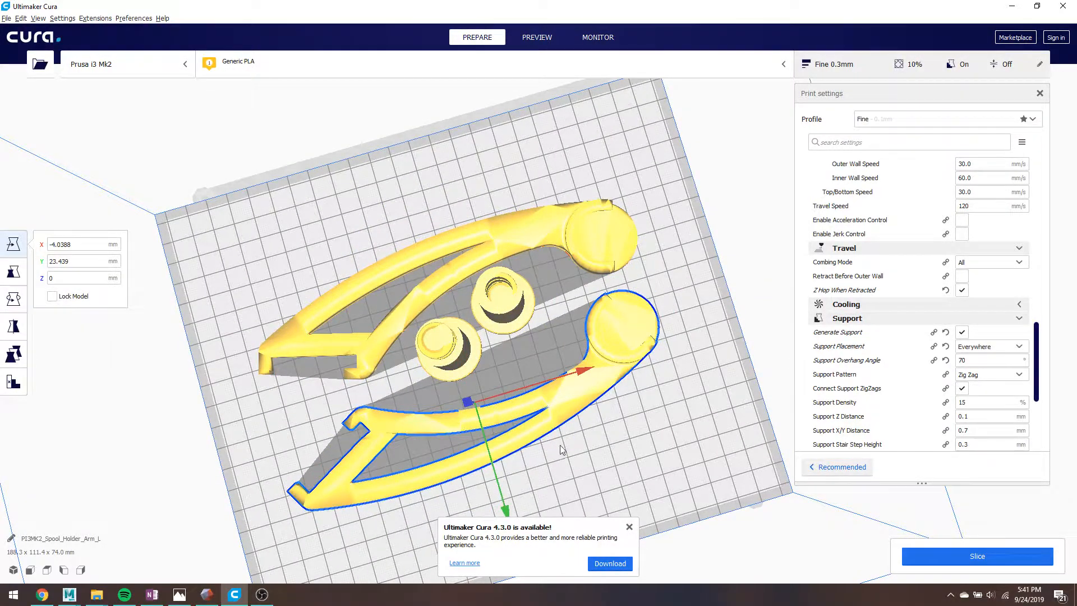
right_drag(562, 449, 386, 193)
click(436, 213)
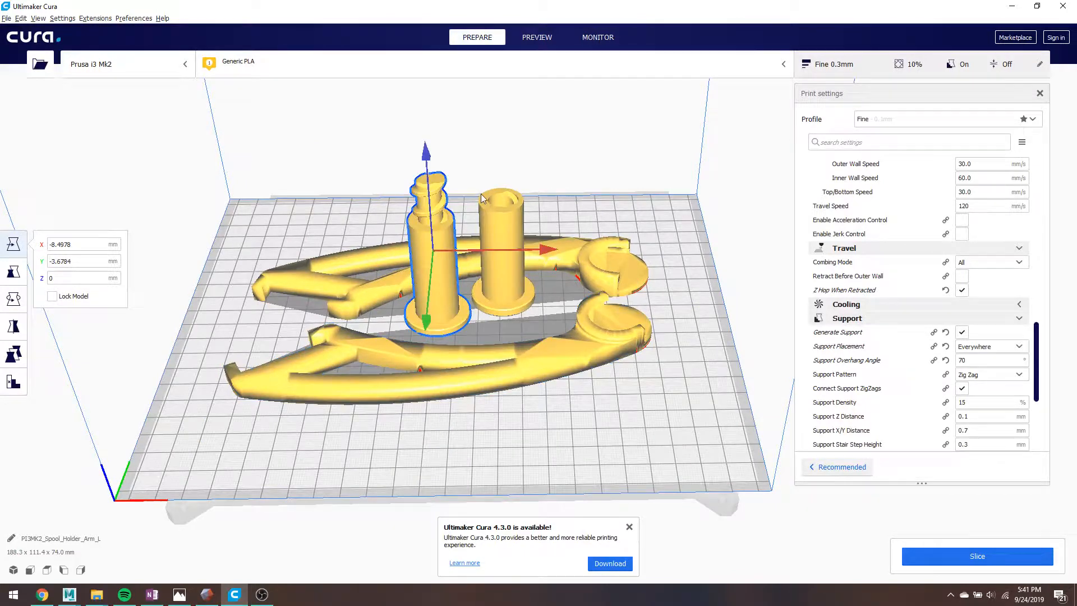
click(481, 194)
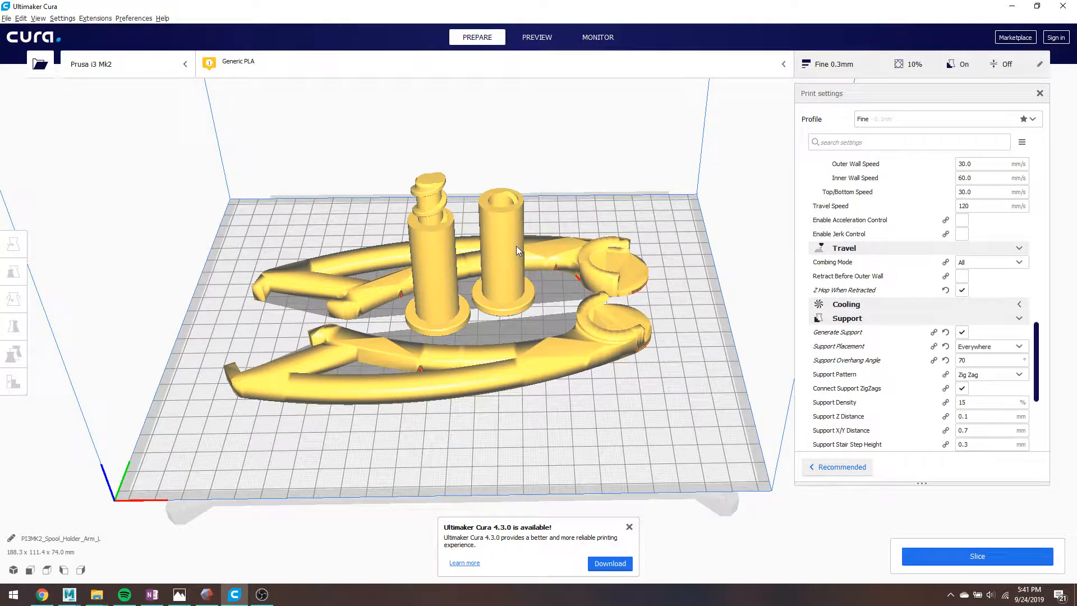
scroll(711, 389, up, 5)
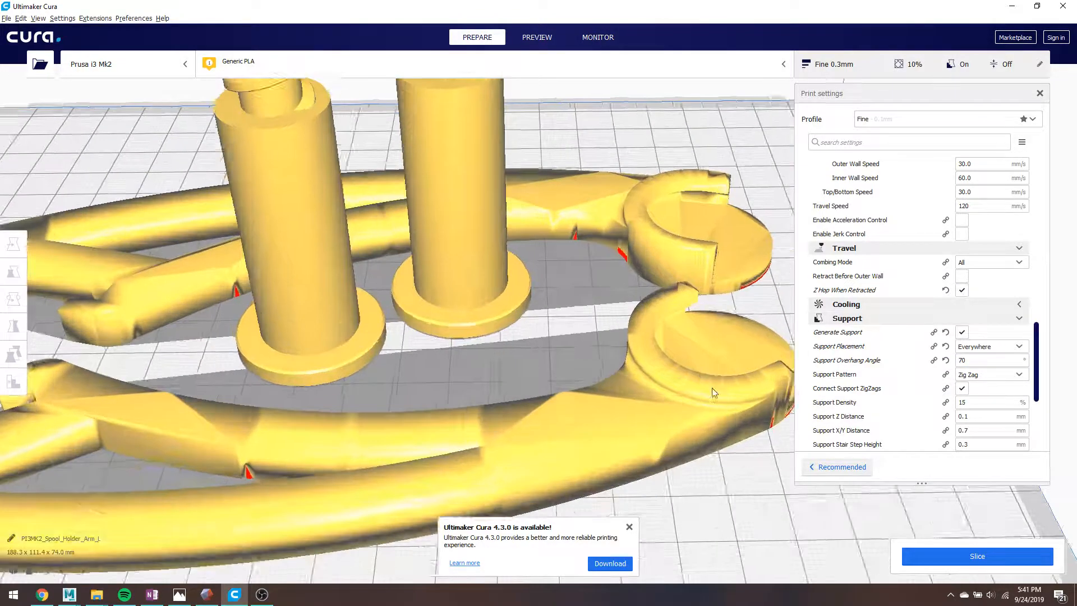
right_drag(712, 388, 503, 316)
scroll(526, 336, up, 2)
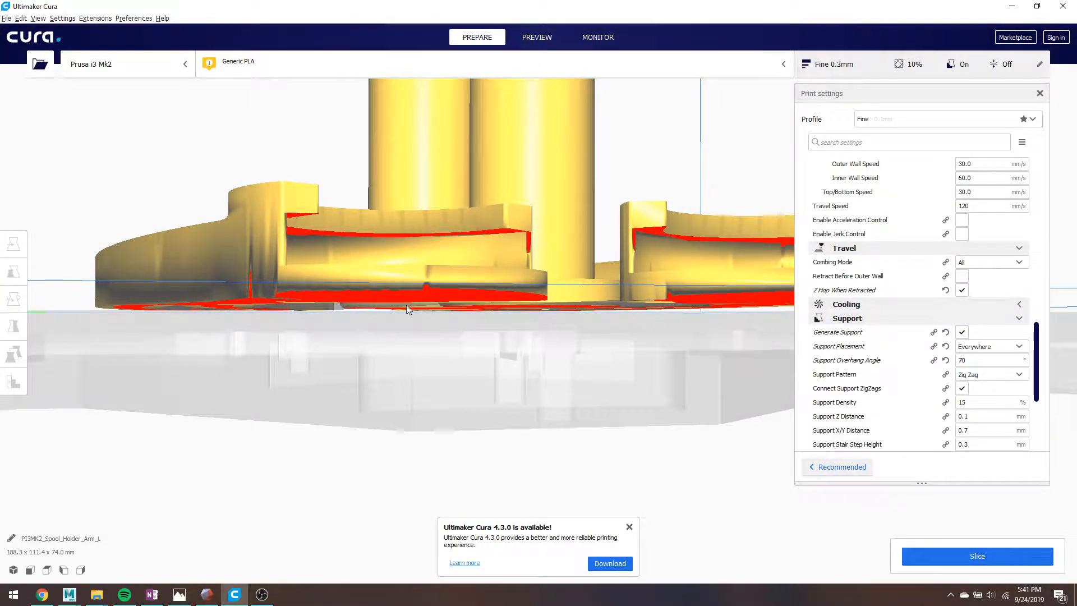
right_drag(408, 309, 424, 342)
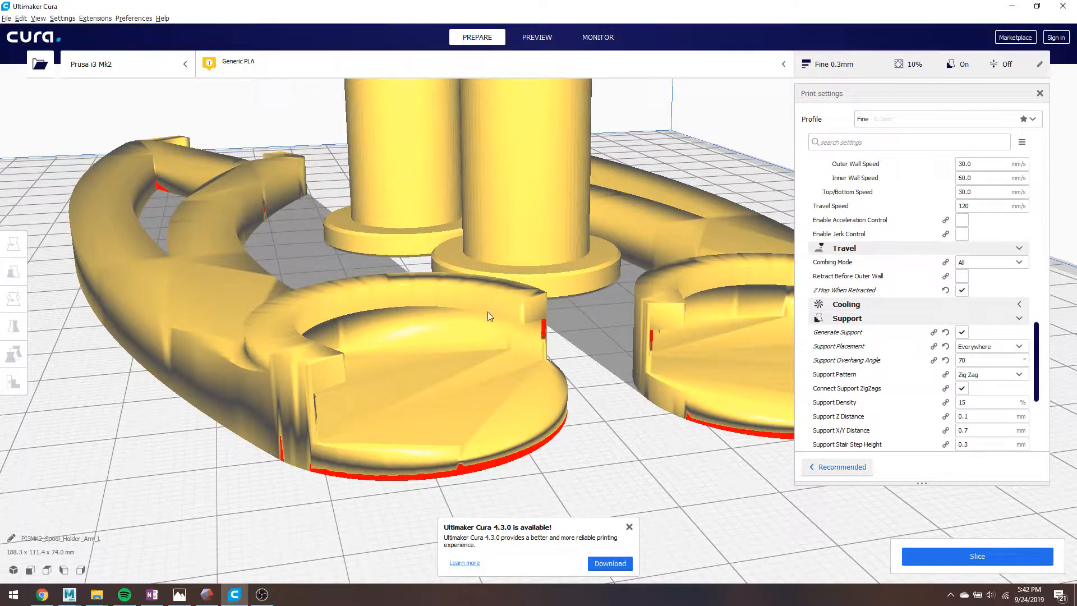
Step: Set the support overhang angle to 80° and slice the build plate
double_click(976, 360)
text(80)
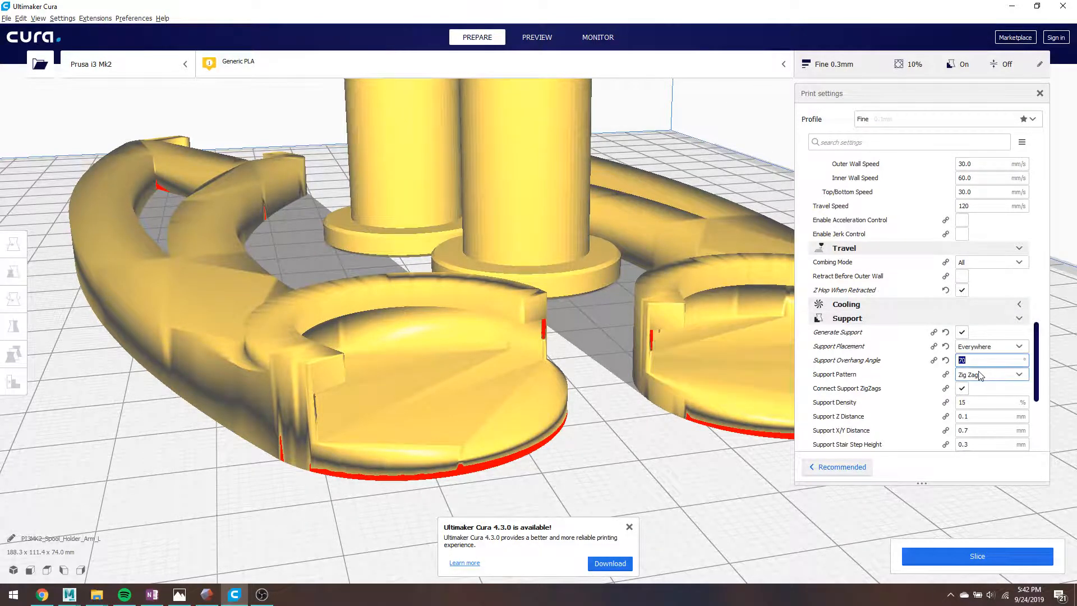
scroll(594, 268, down, 5)
scroll(587, 196, down, 3)
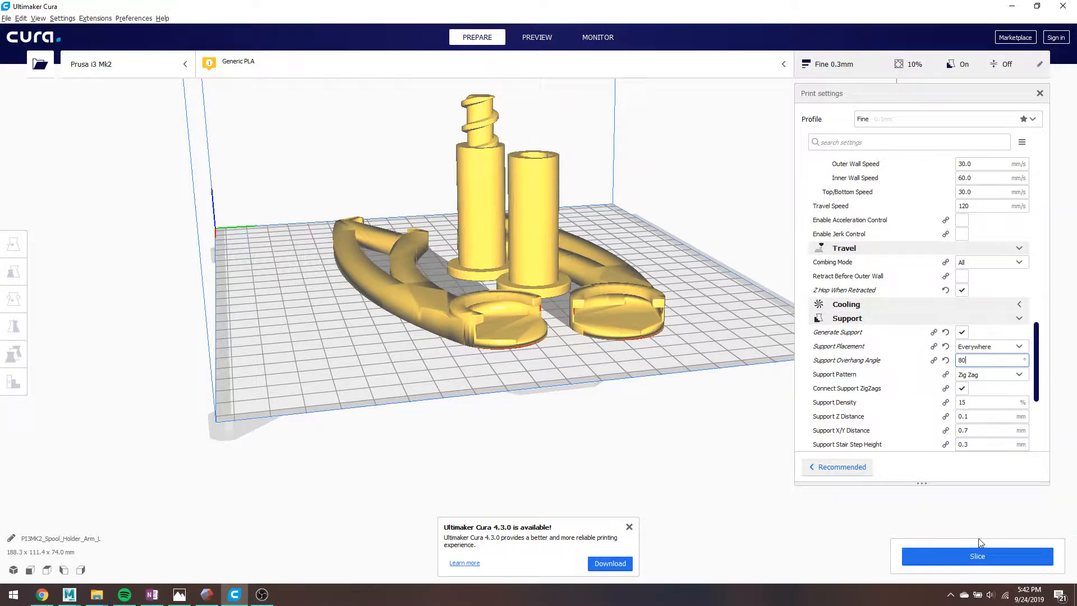
click(977, 554)
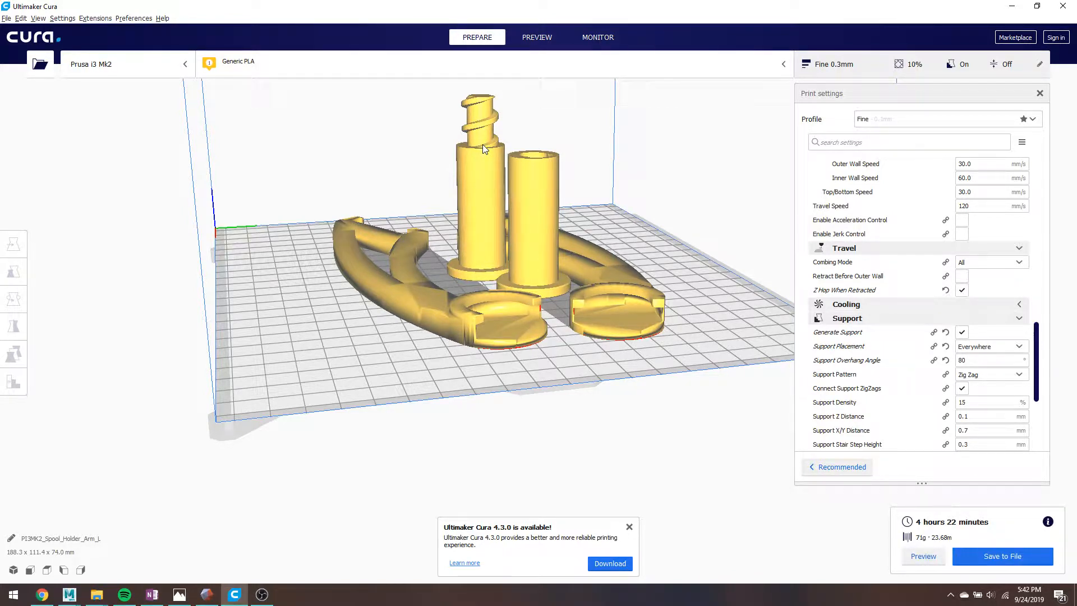
Step: Preview the sliced layers and lower the visible layer to examine the supports and infill inside the arms' round ends
click(516, 36)
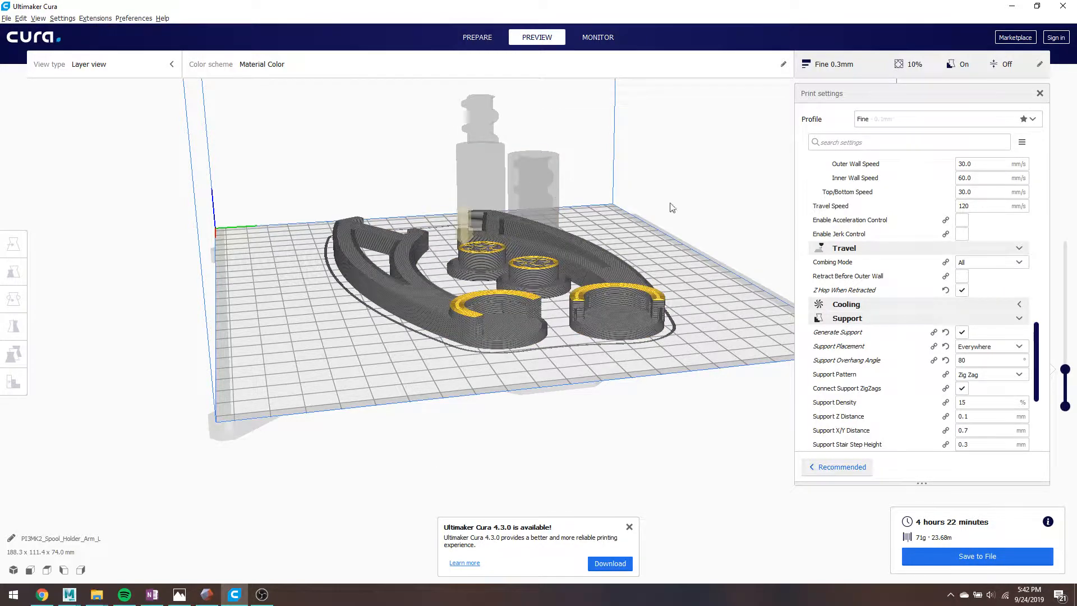
scroll(499, 311, up, 6)
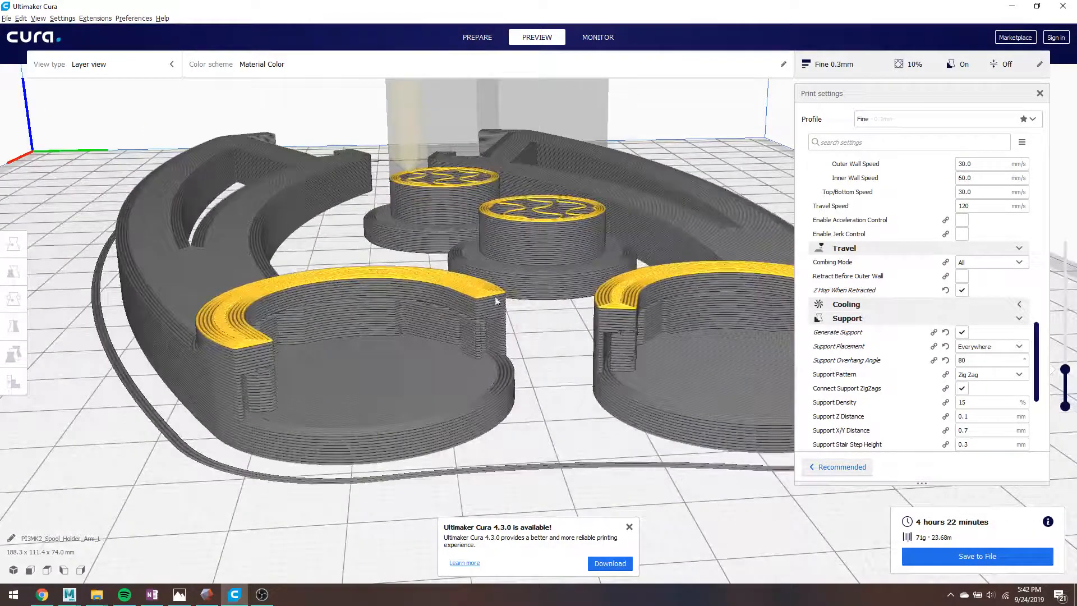
right_drag(507, 214, 537, 230)
middle_drag(538, 230, 557, 345)
scroll(552, 326, down, 4)
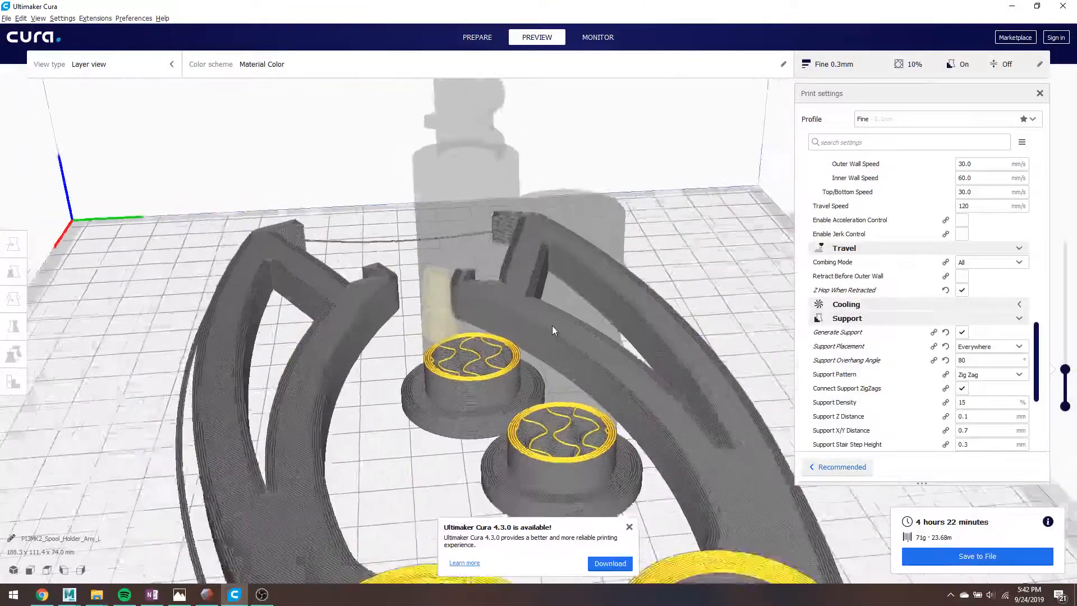
right_drag(517, 287, 517, 273)
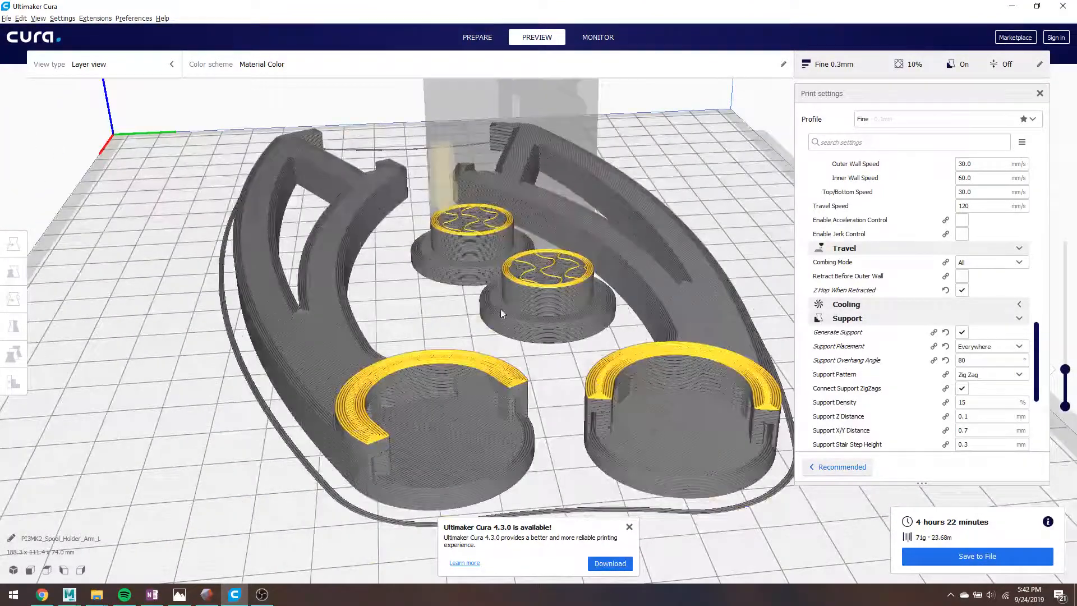
right_drag(468, 321, 454, 300)
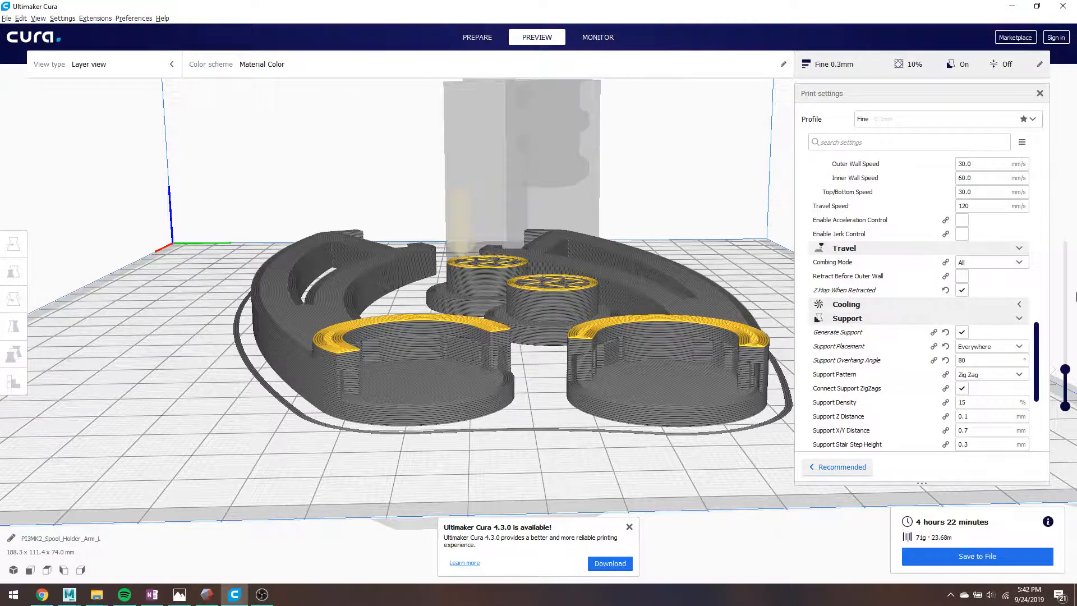
drag(1067, 372, 1069, 386)
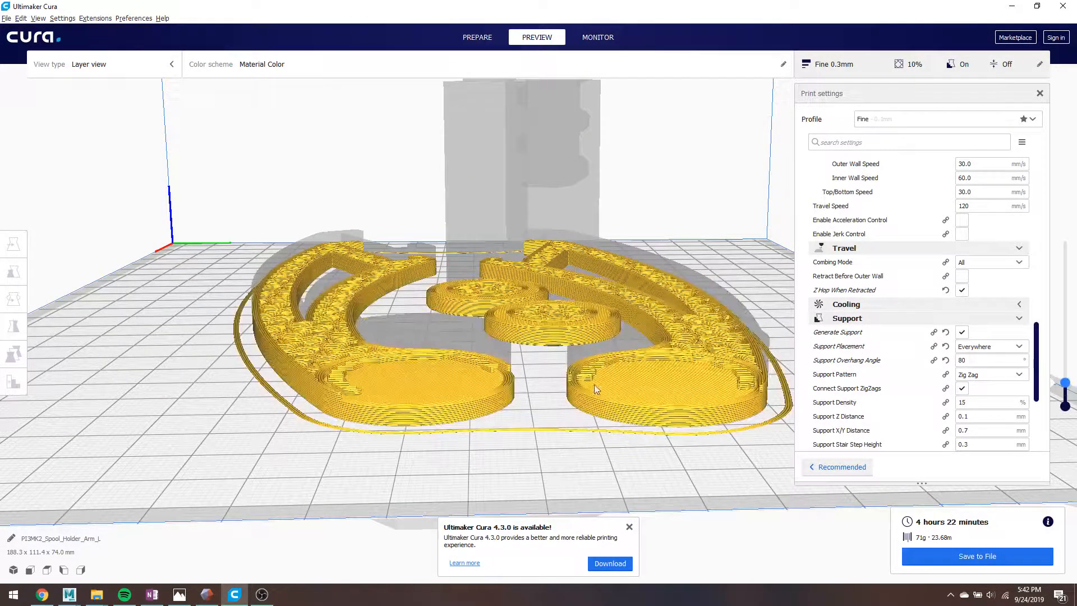
mouse_move(594, 384)
right_down()
mouse_move(603, 436)
mouse_move(604, 386)
right_up()
scroll(604, 386, up, 5)
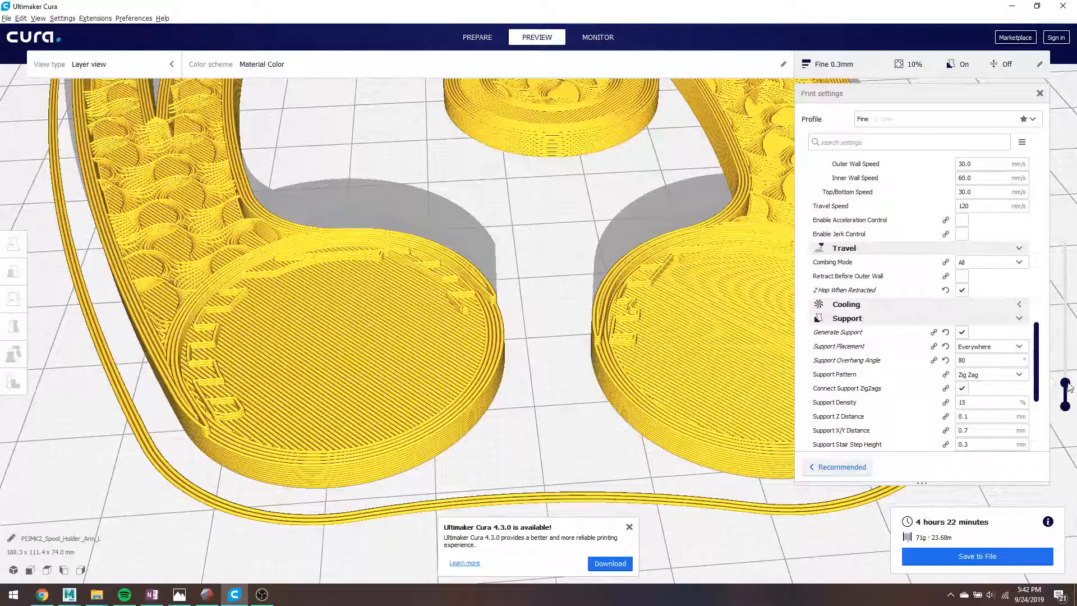
Step: Set the number of bottom layers to 6 and slice the models again
scroll(993, 336, up, 15)
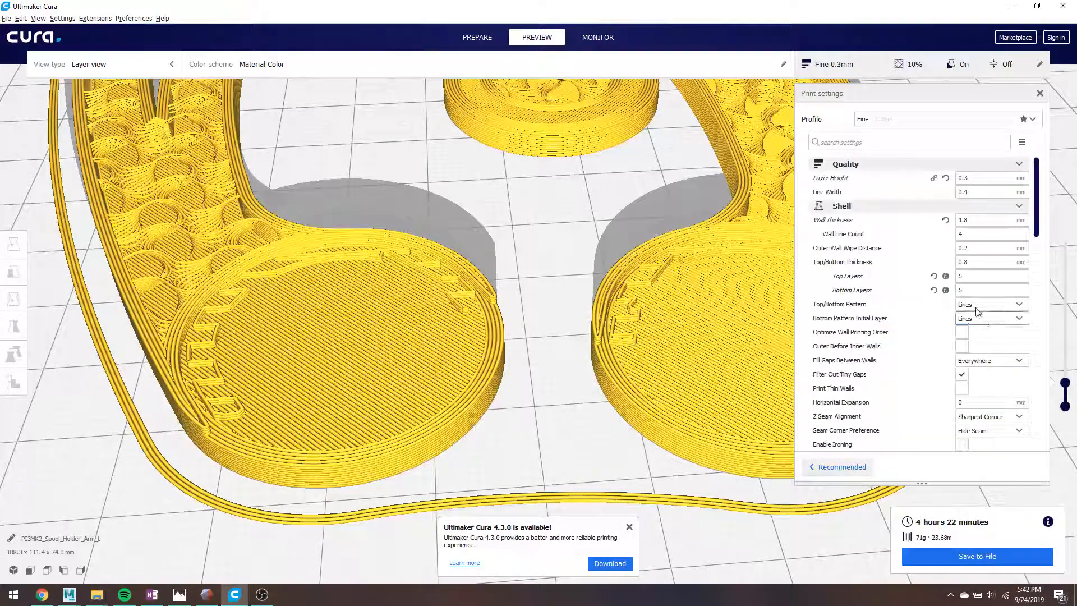
drag(973, 290, 959, 294)
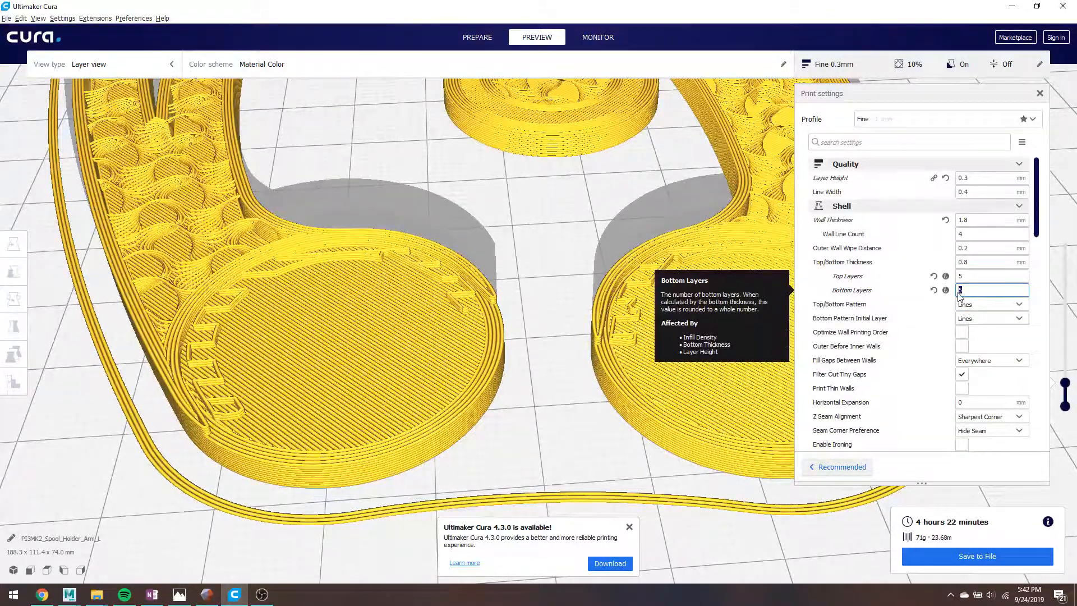
text(6)
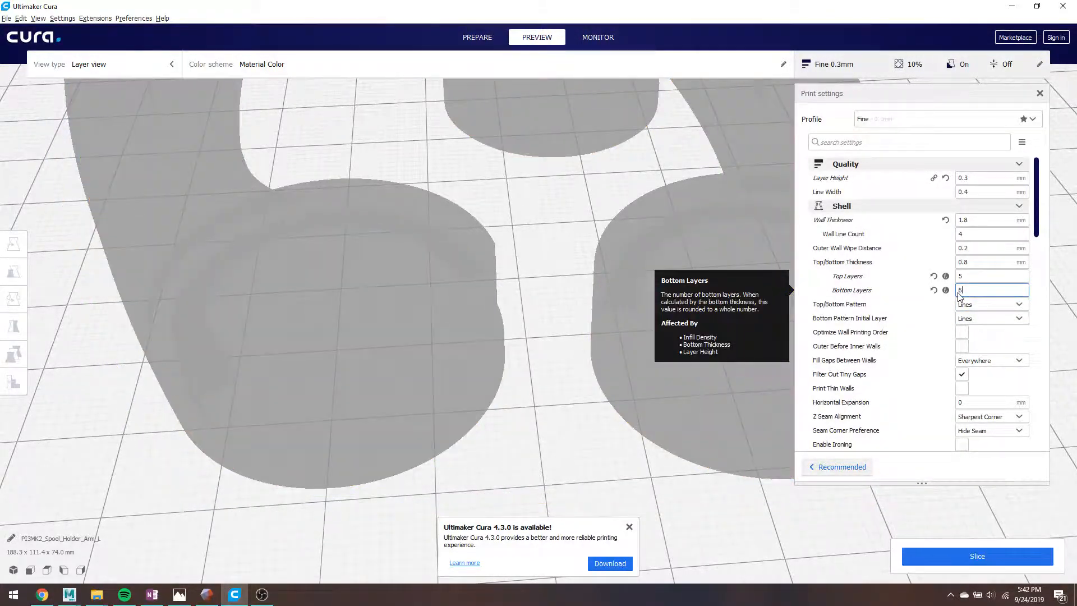
click(1021, 558)
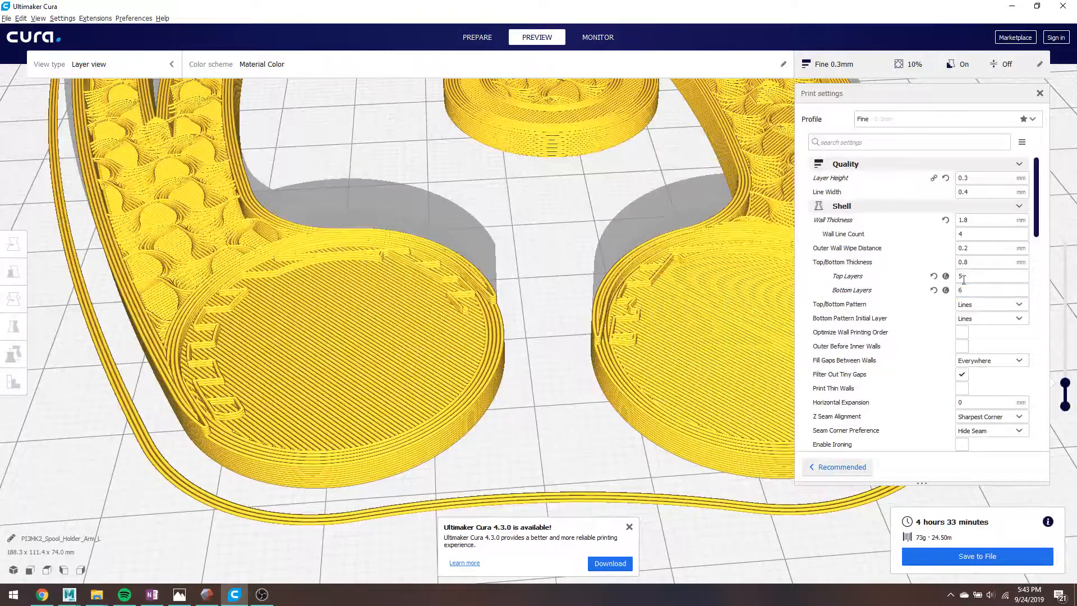
Step: Raise the visible layer in the new slice preview and compare the layered arms and pillars with the solid models
drag(1070, 384, 1069, 357)
scroll(557, 274, down, 8)
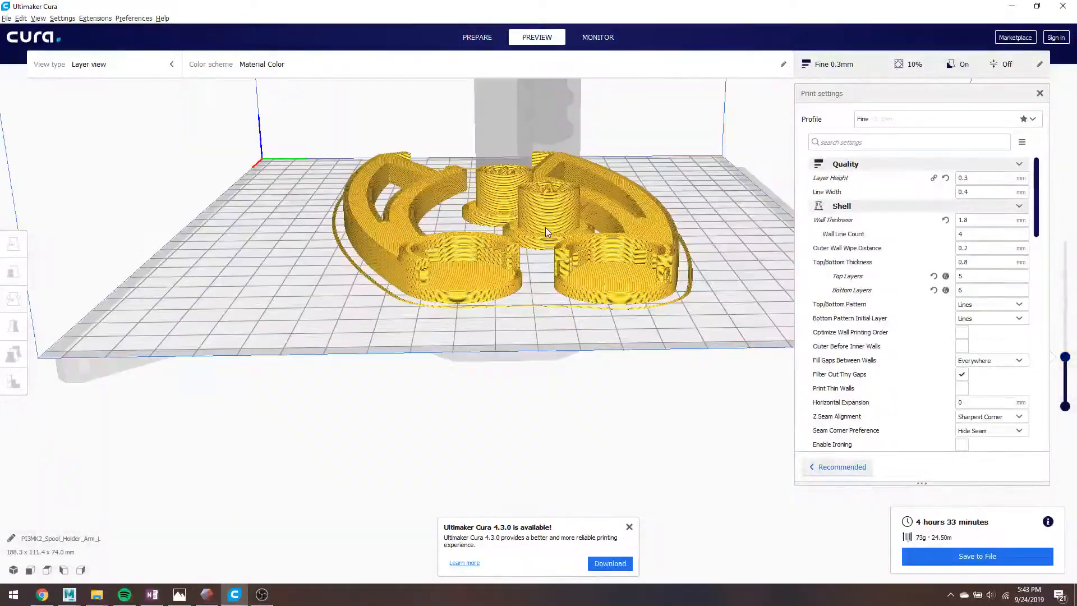
click(477, 38)
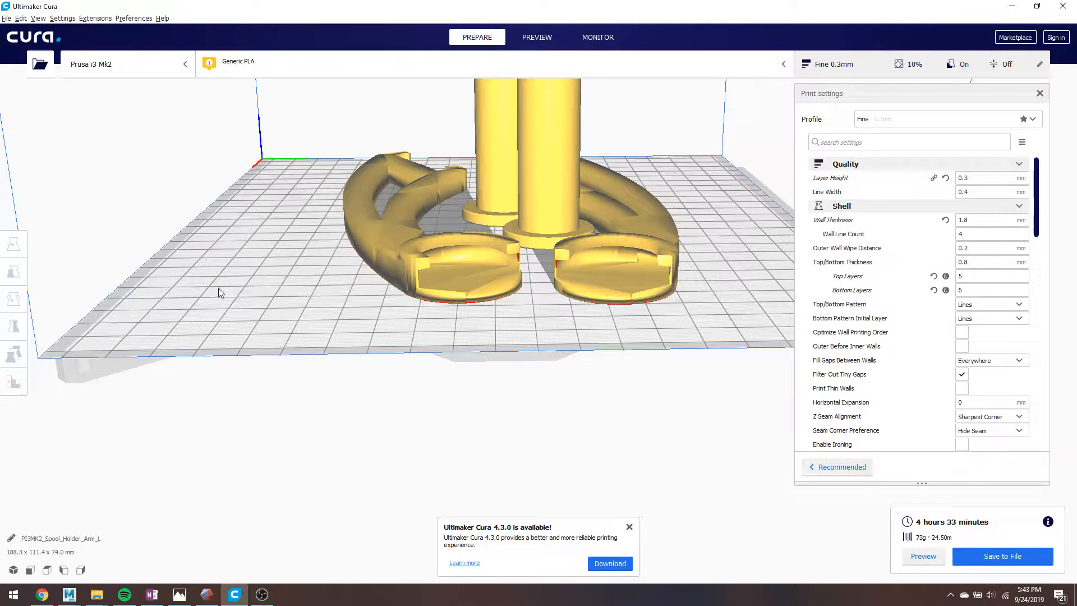
right_drag(218, 288, 340, 298)
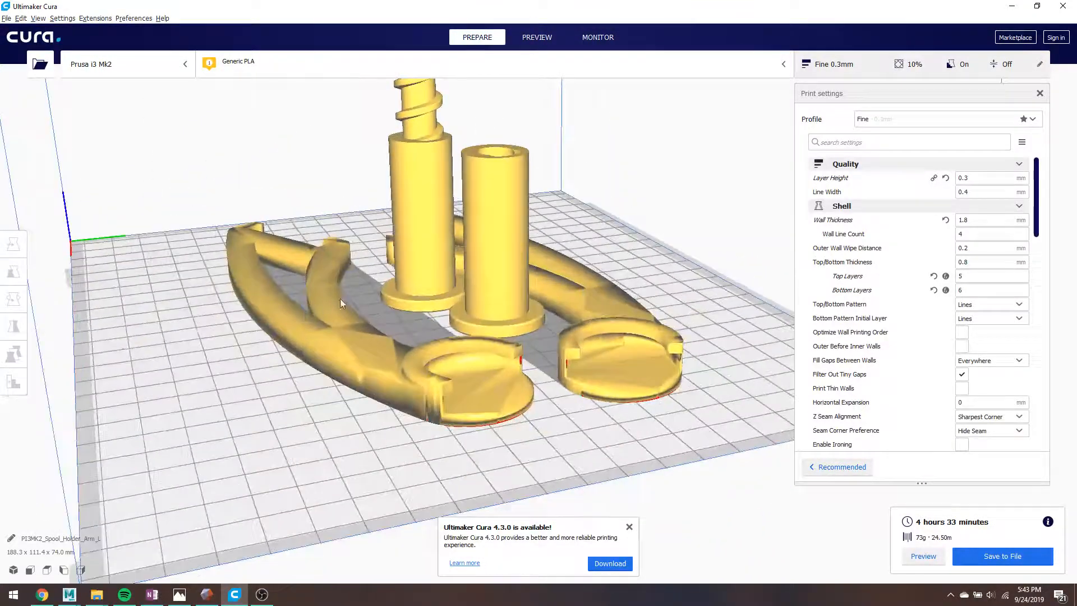
click(533, 49)
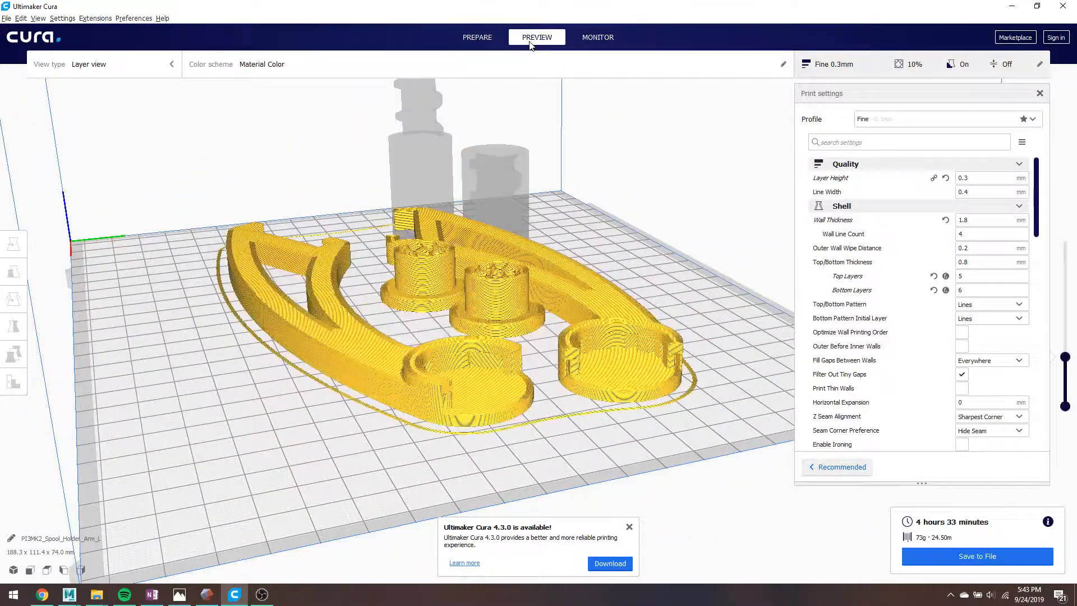